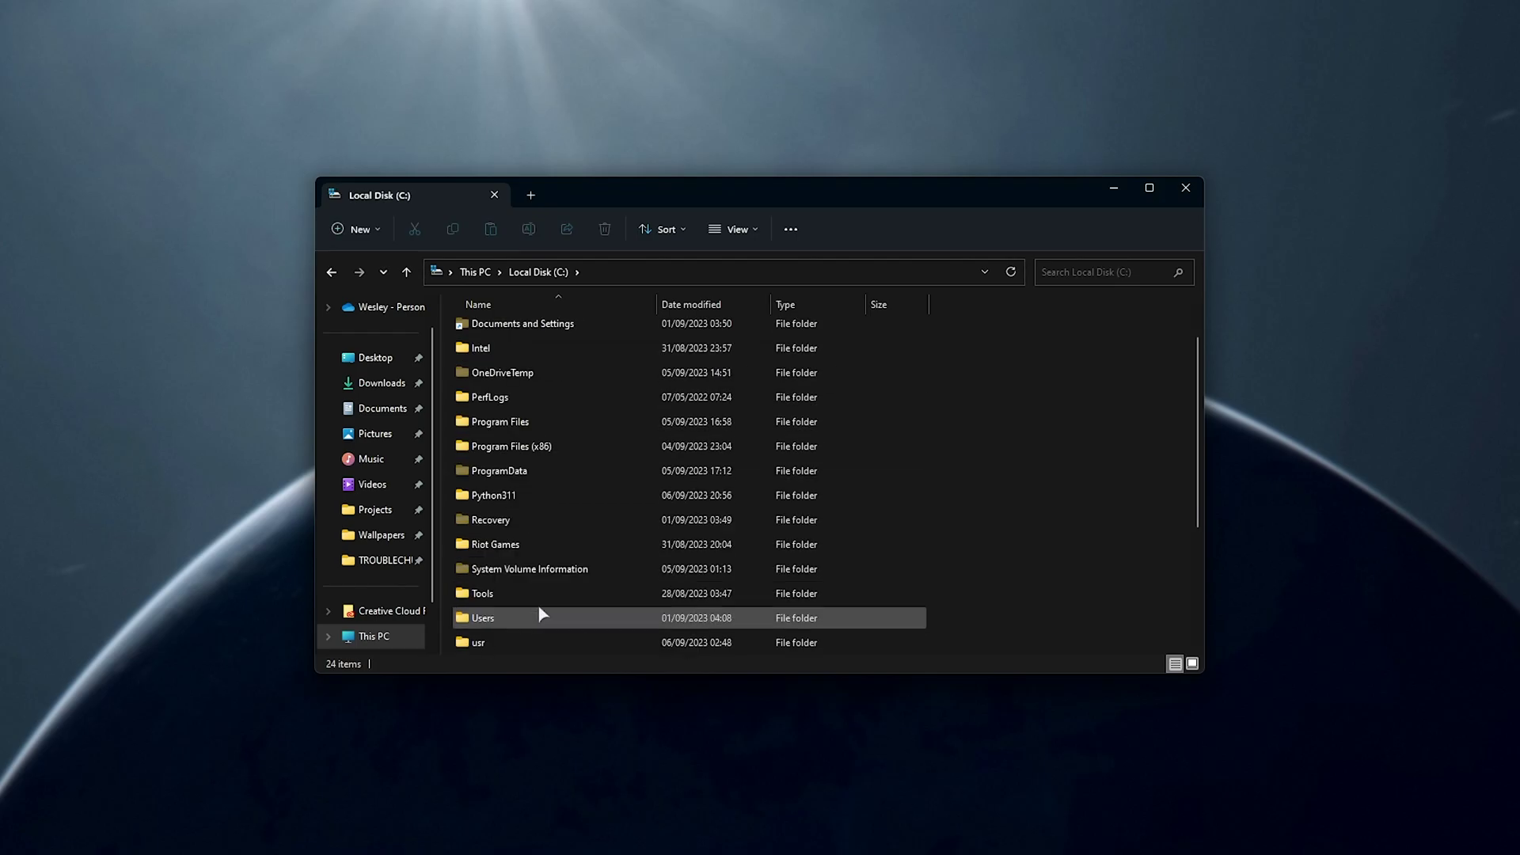
pyautogui.scroll(-3, 542, 614)
# - Open the Content folder of Starfield inside XboxGames on the C: drive and look through its files
pyautogui.click(573, 499)
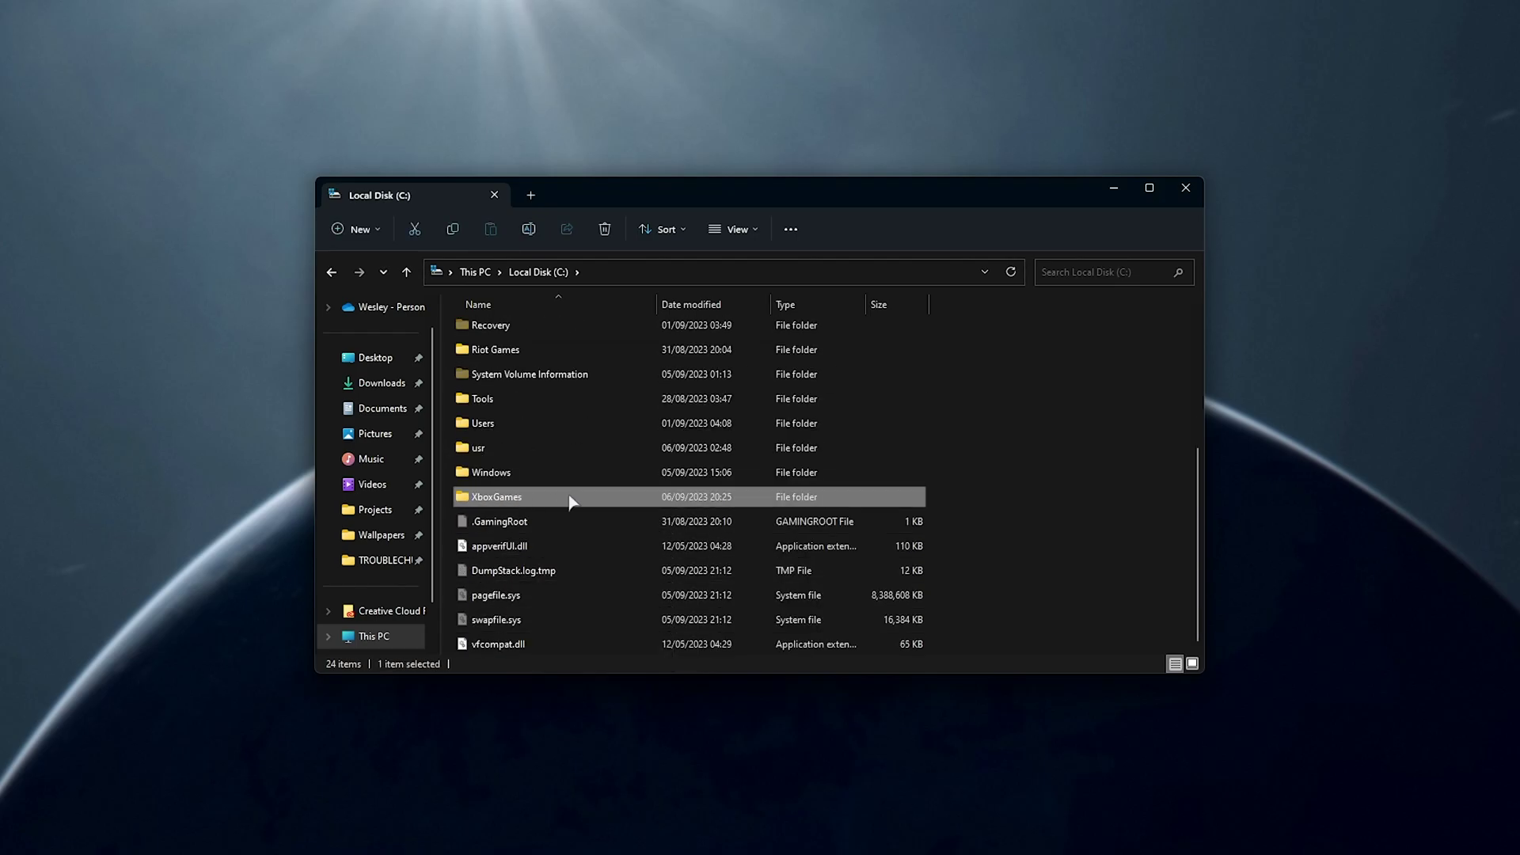
pyautogui.moveTo(553, 500)
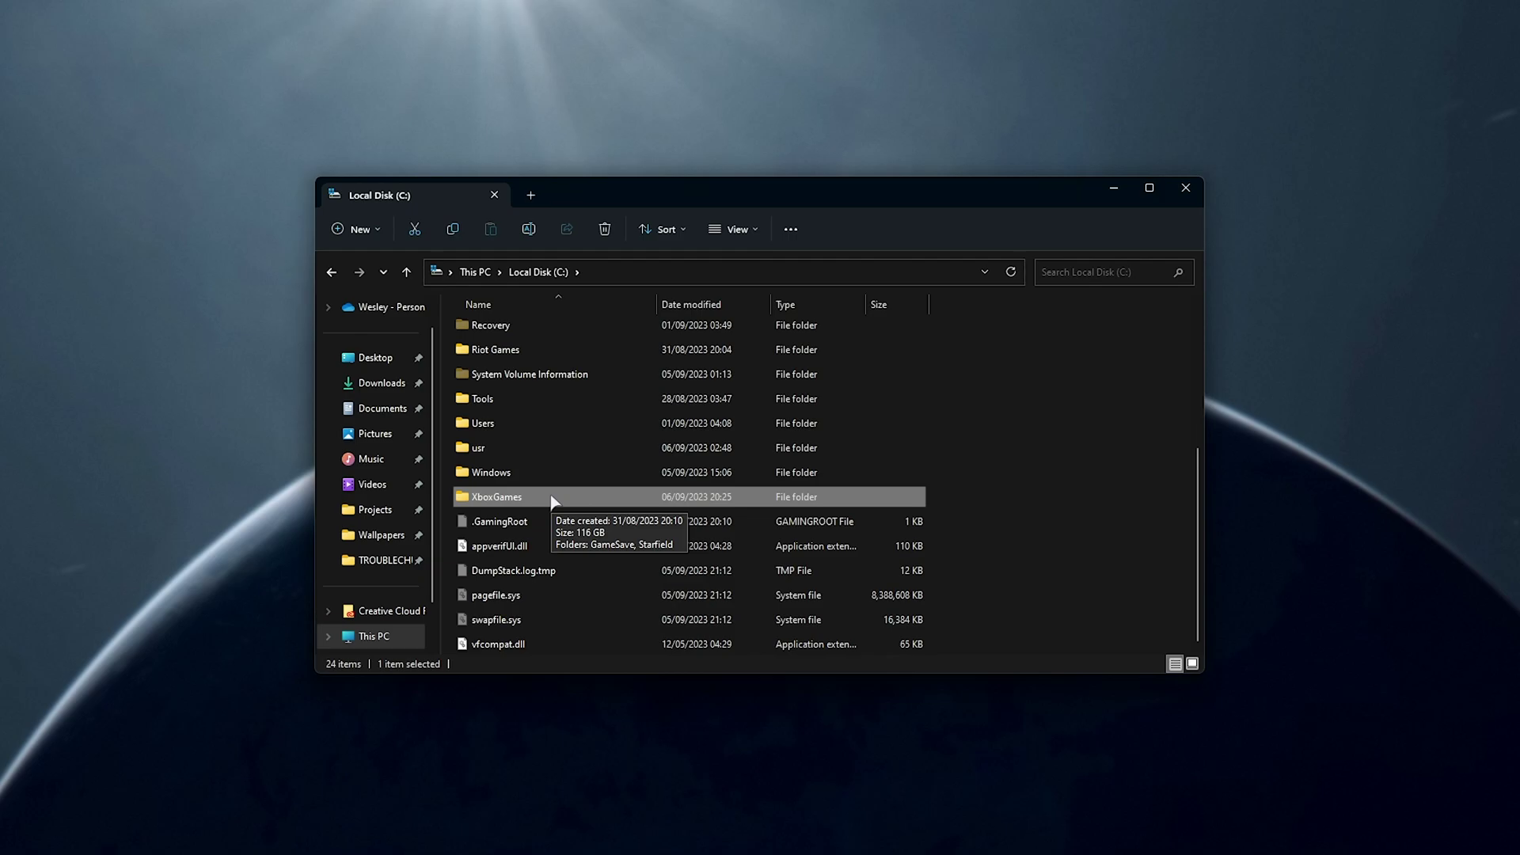
pyautogui.doubleClick(553, 498)
pyautogui.doubleClick(560, 354)
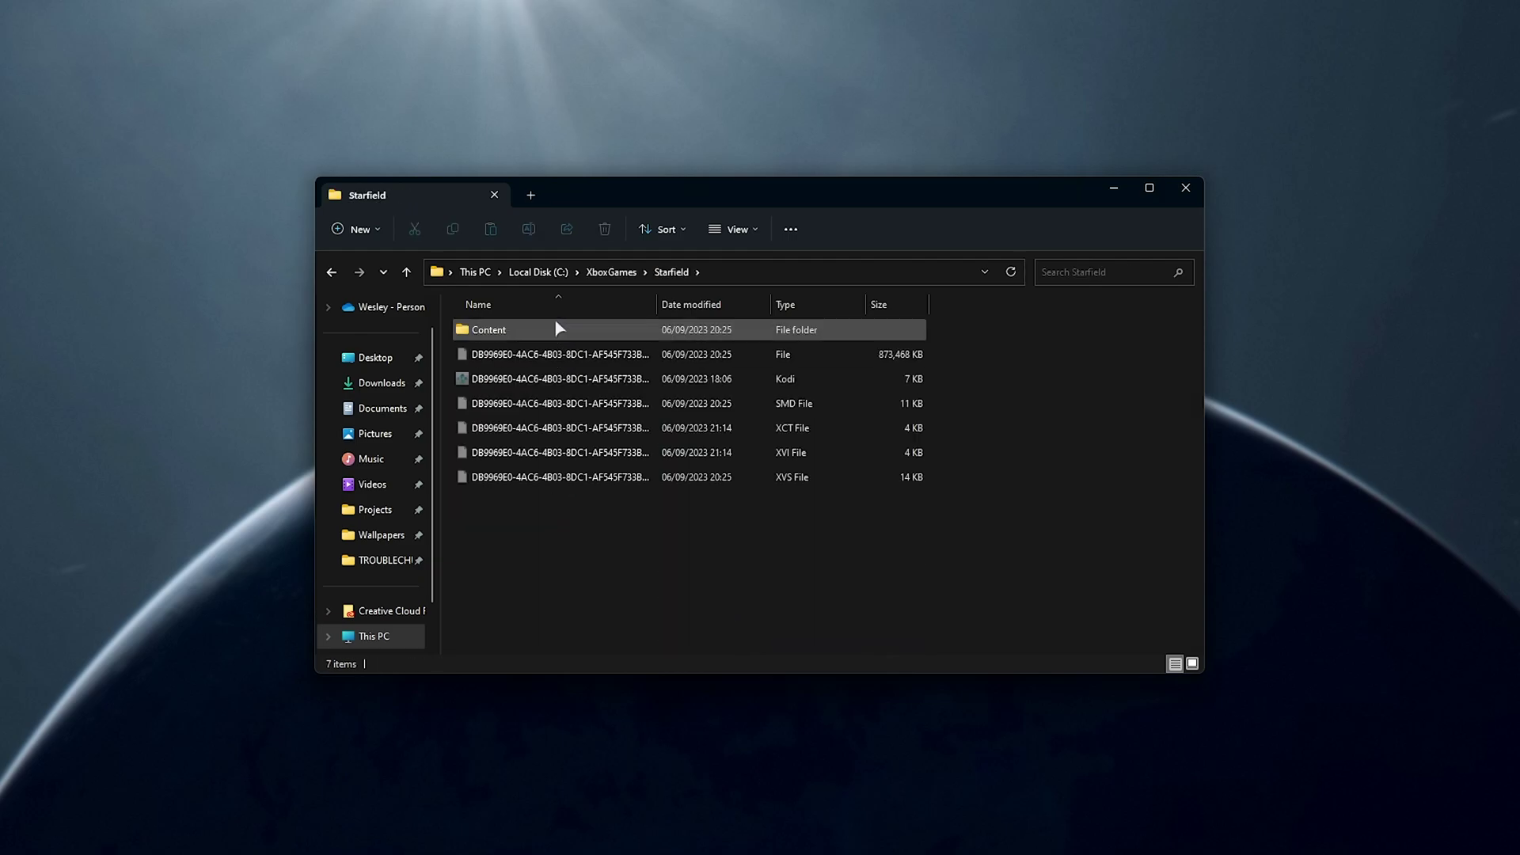
pyautogui.doubleClick(558, 330)
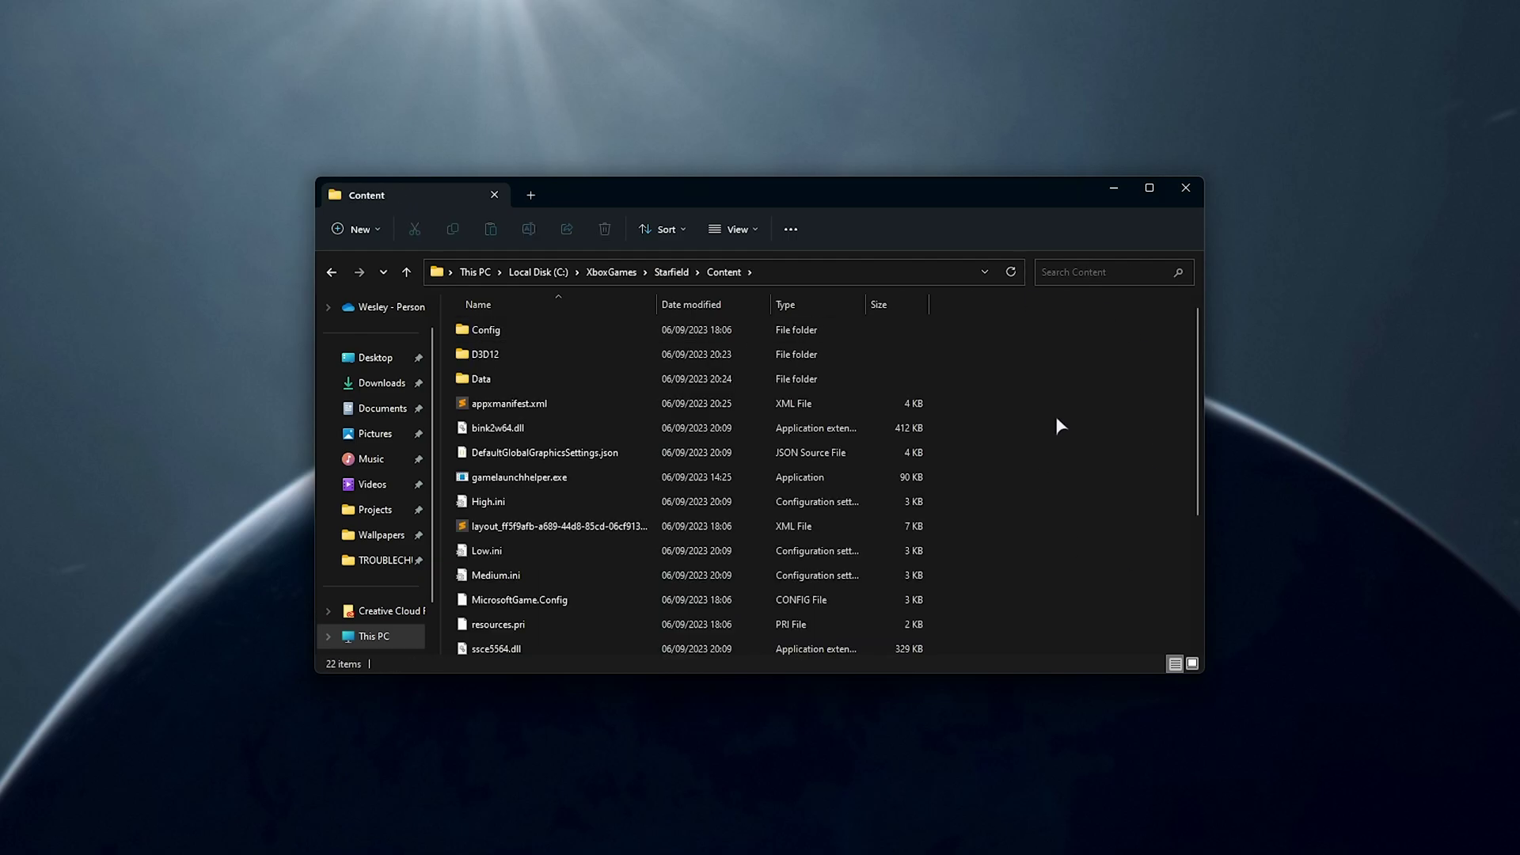
pyautogui.scroll(-3, 1056, 416)
pyautogui.scroll(3, 1029, 412)
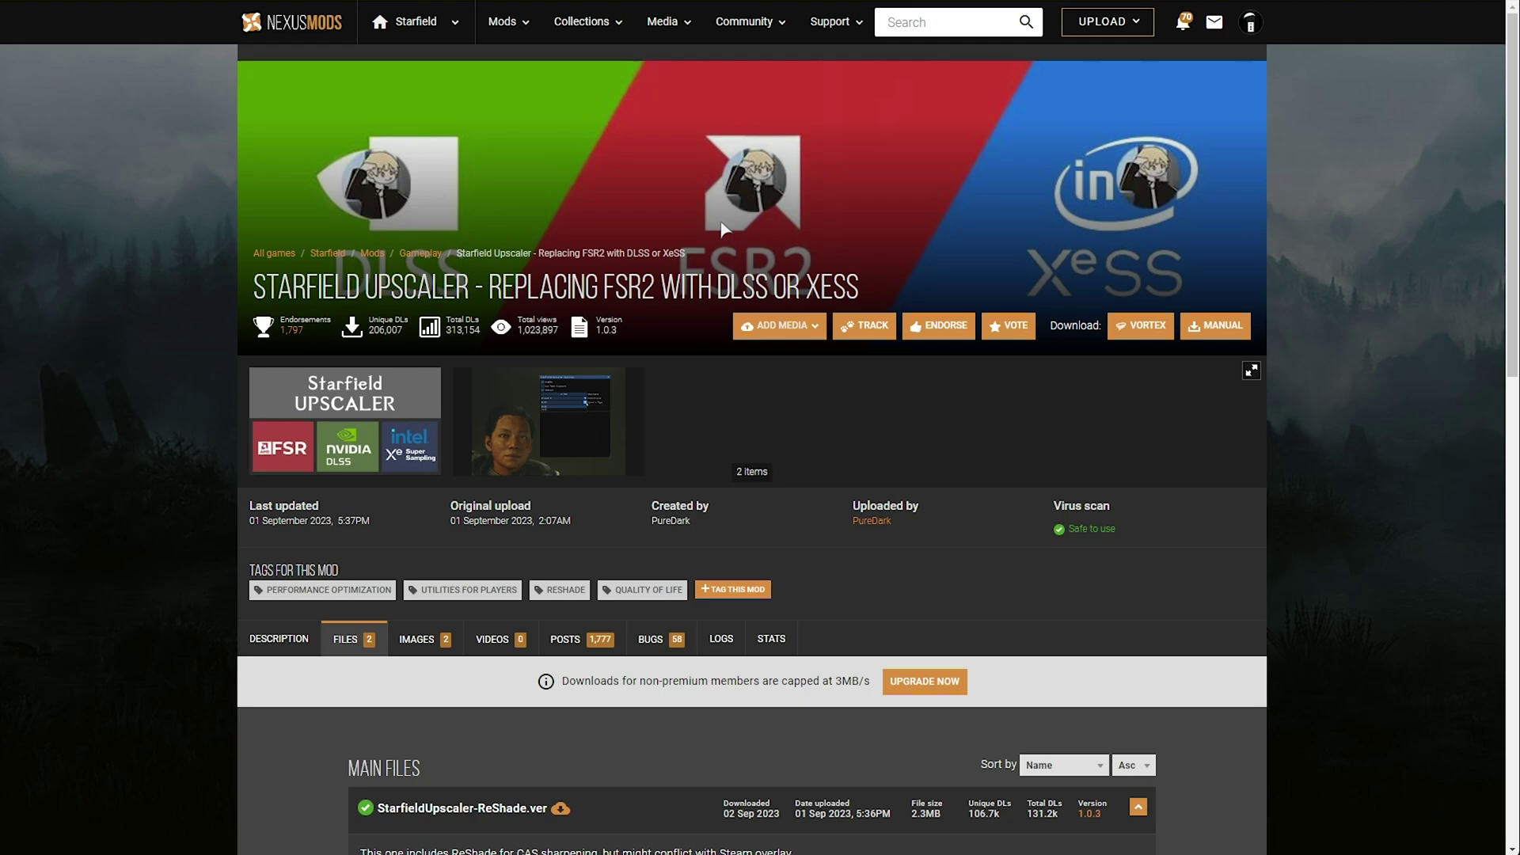
# - On the Starfield Upscaler page of Nexus Mods, download the main file StarfieldUpscaler-ReShade.ver manually with the slow download option
pyautogui.scroll(-4, 720, 222)
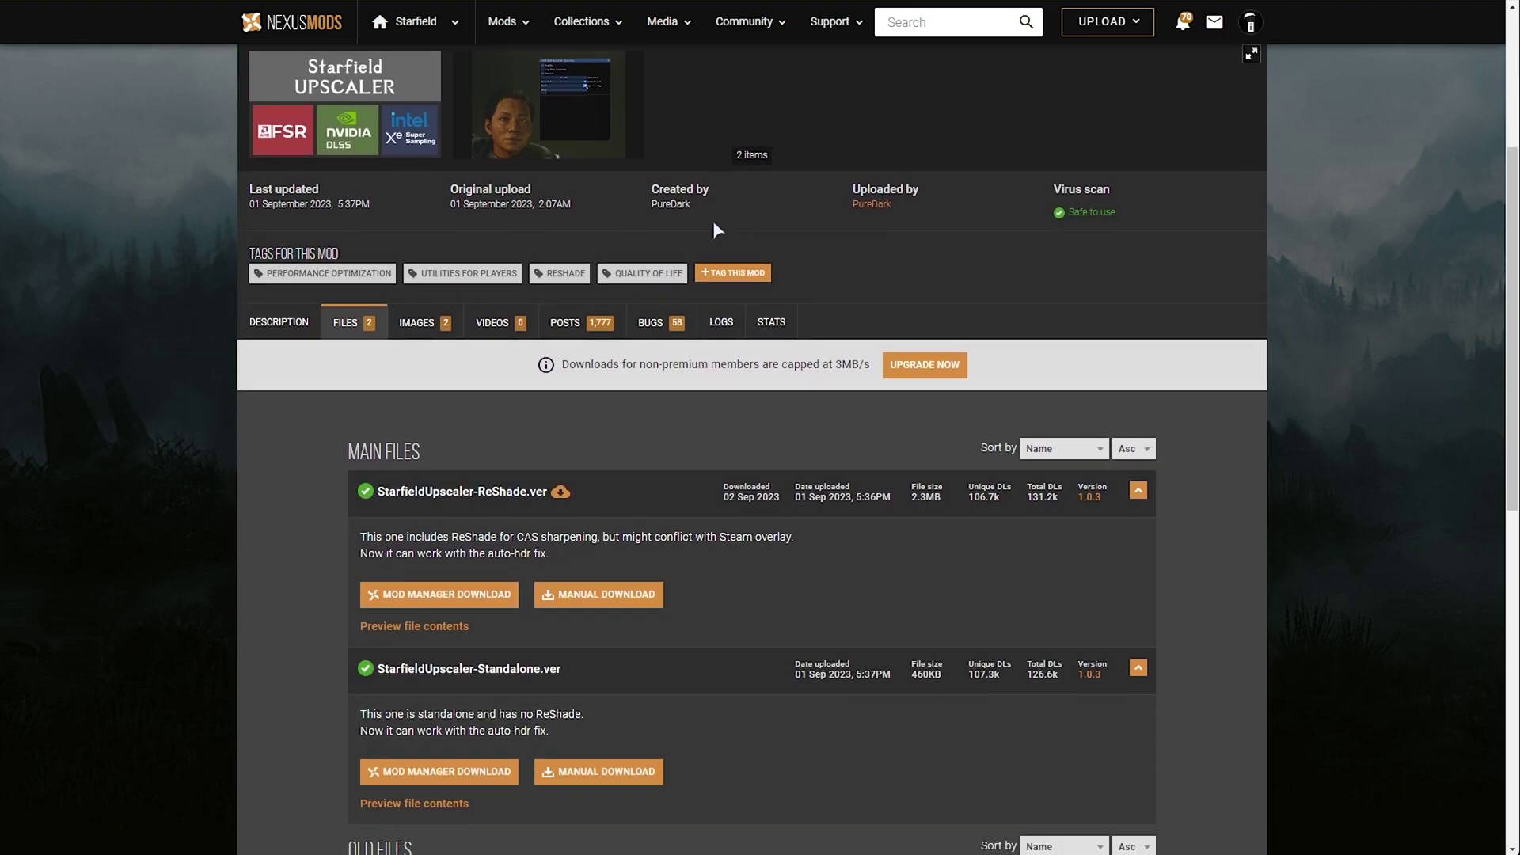
pyautogui.click(355, 330)
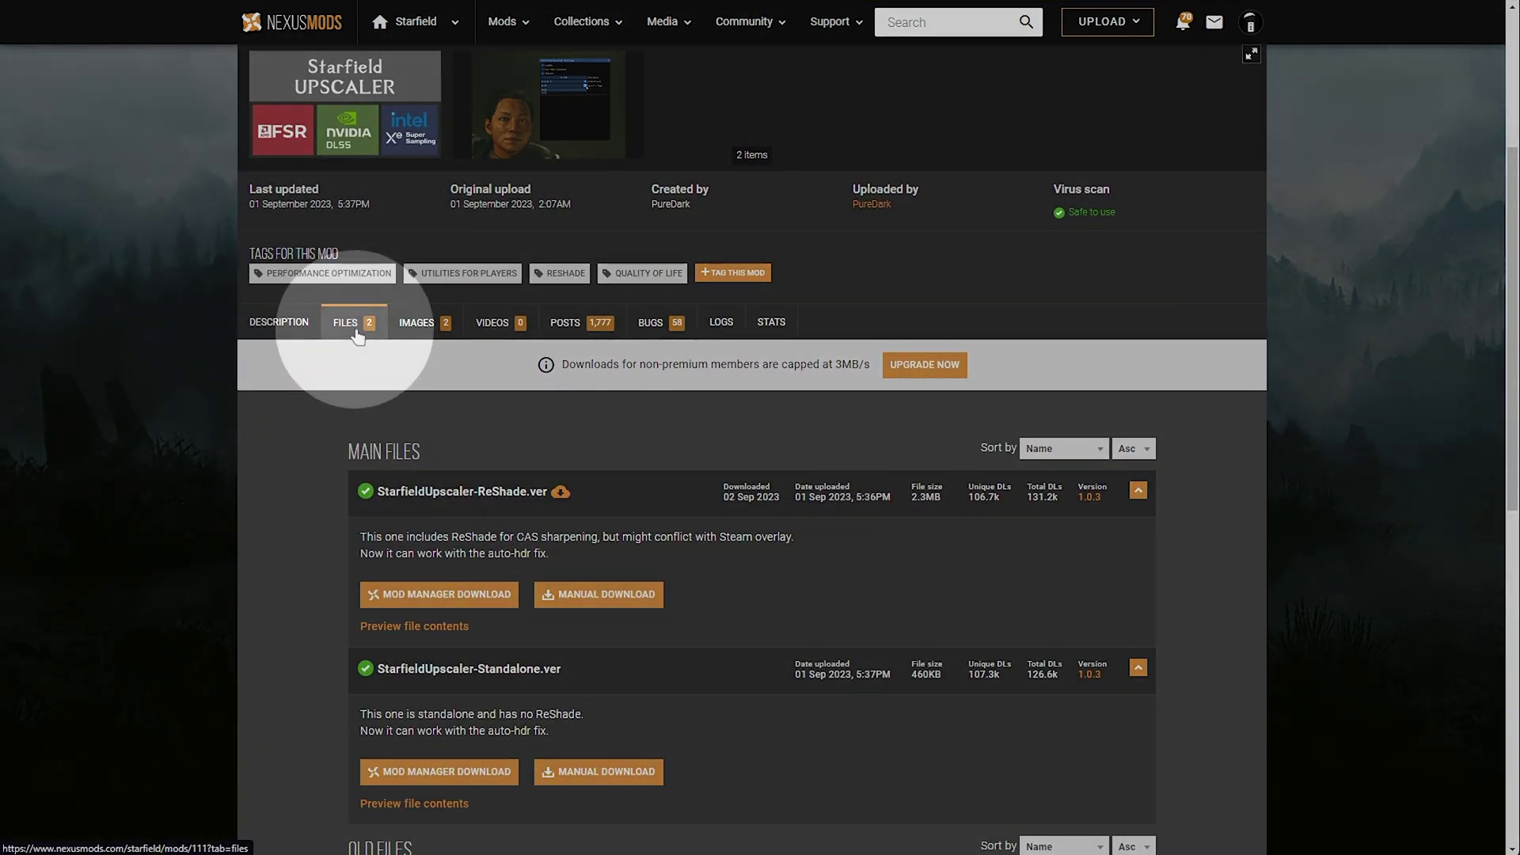
pyautogui.scroll(-3, 743, 329)
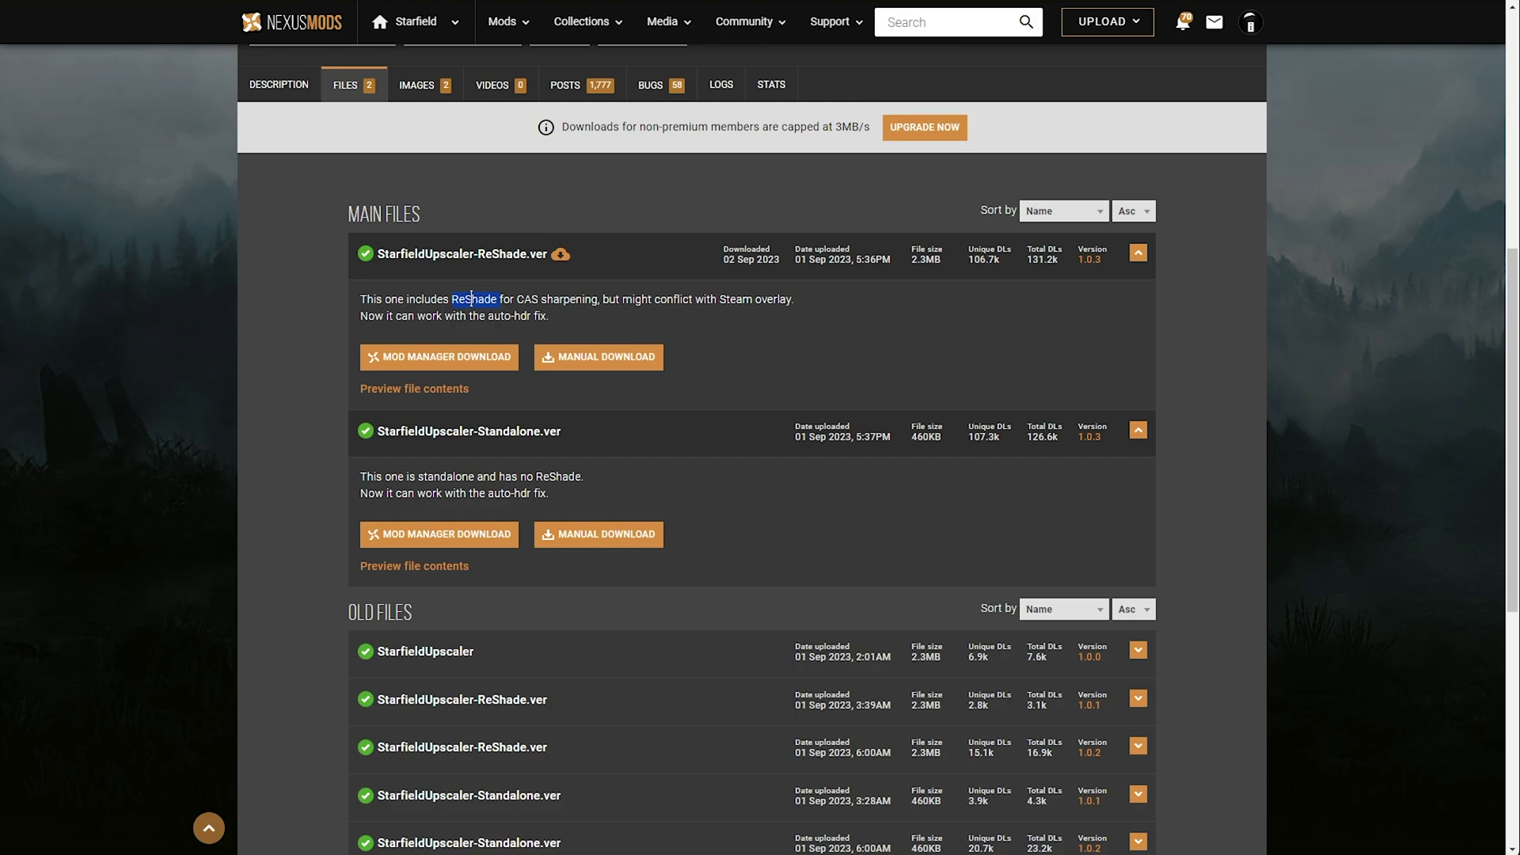
pyautogui.click(607, 360)
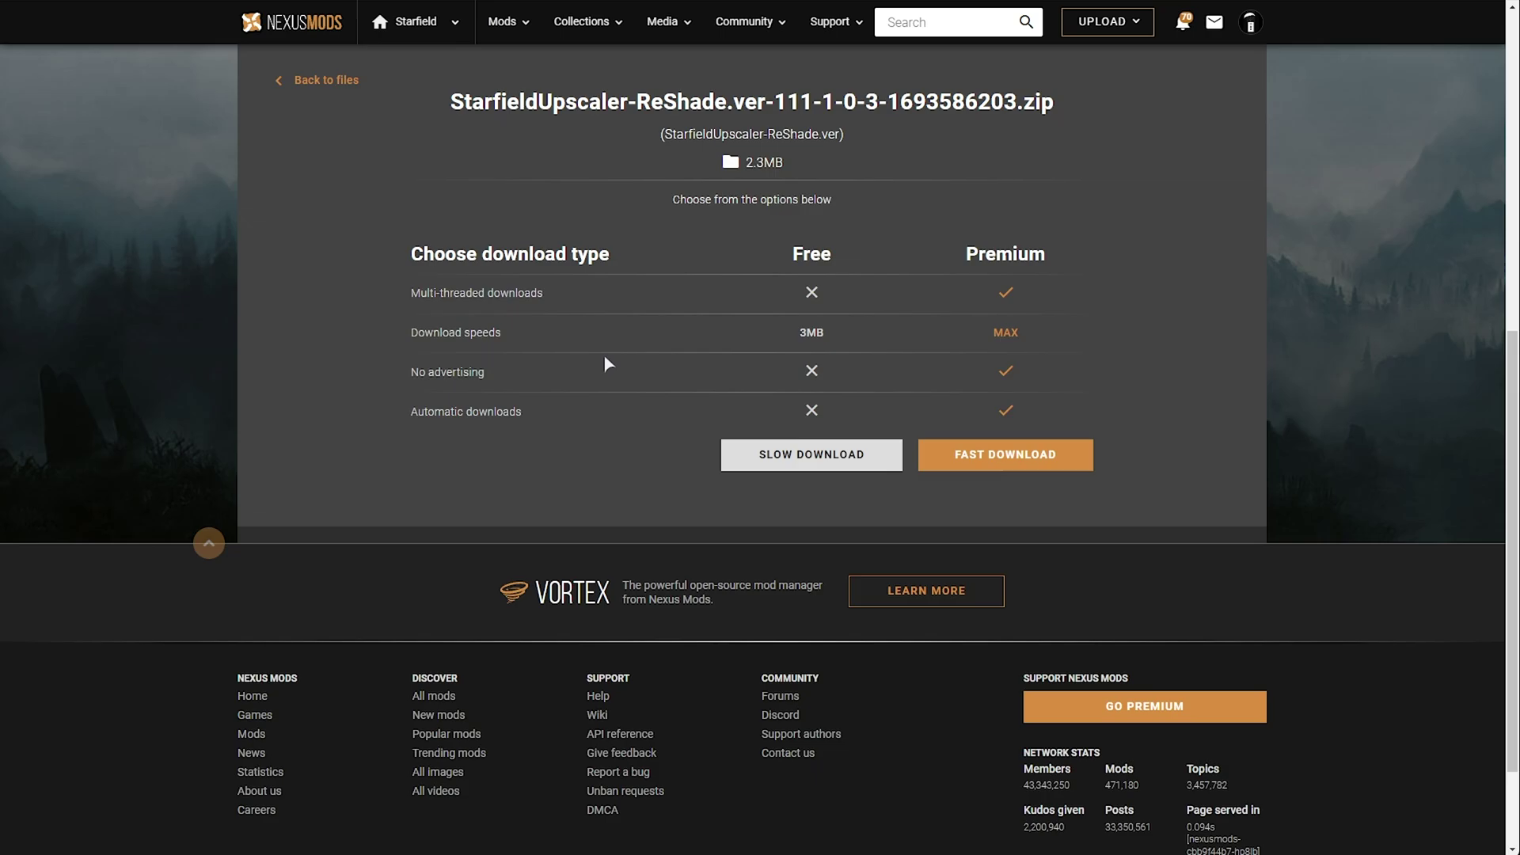
pyautogui.click(812, 455)
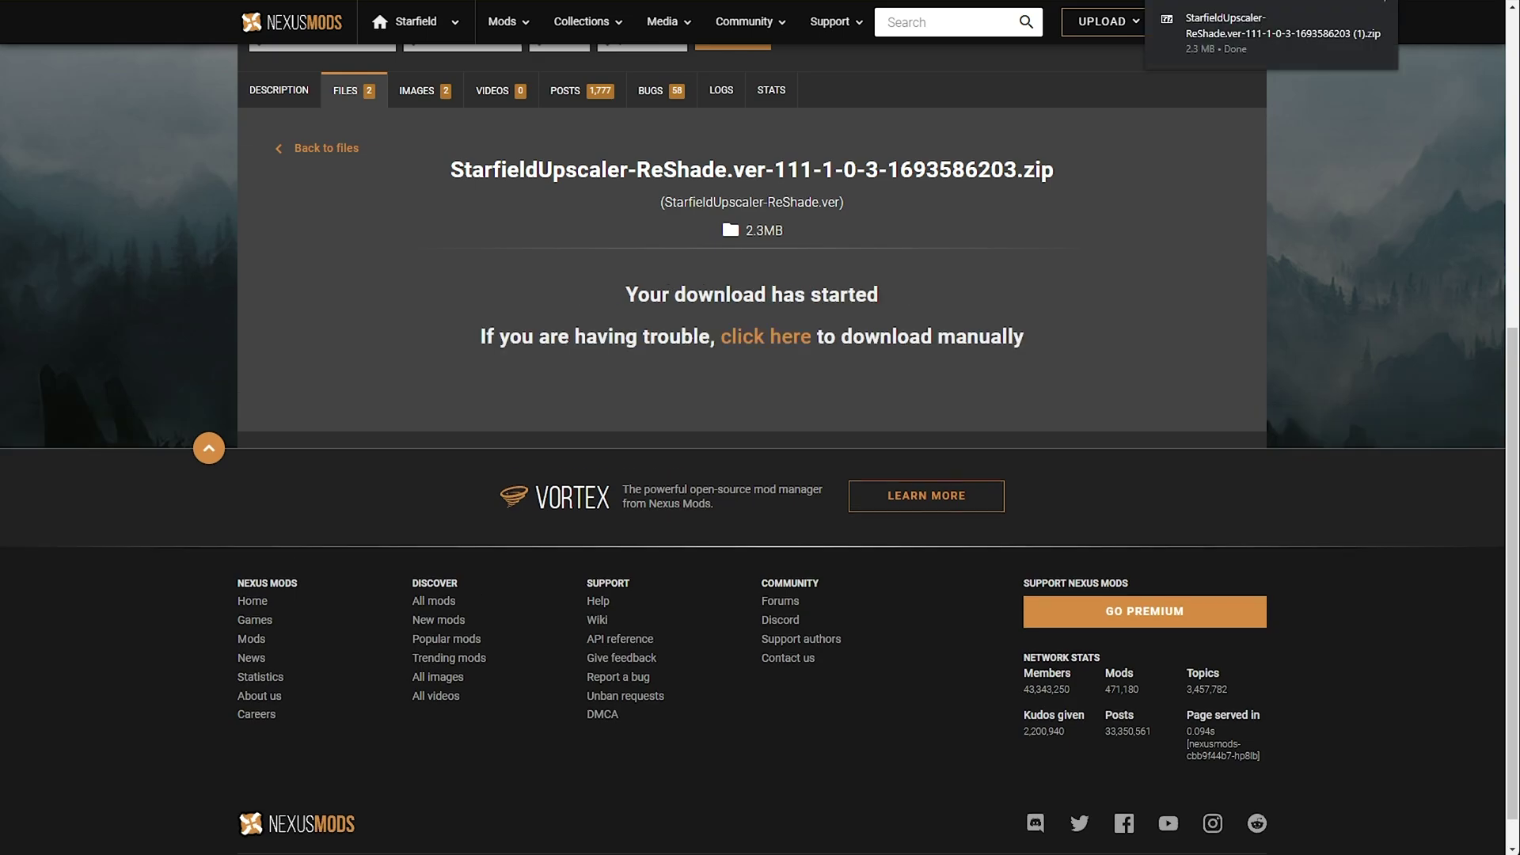
# - Open the downloaded StarfieldUpscaler-ReShade archive and copy all its files and folders into Starfield's Content folder
pyautogui.click(1251, 35)
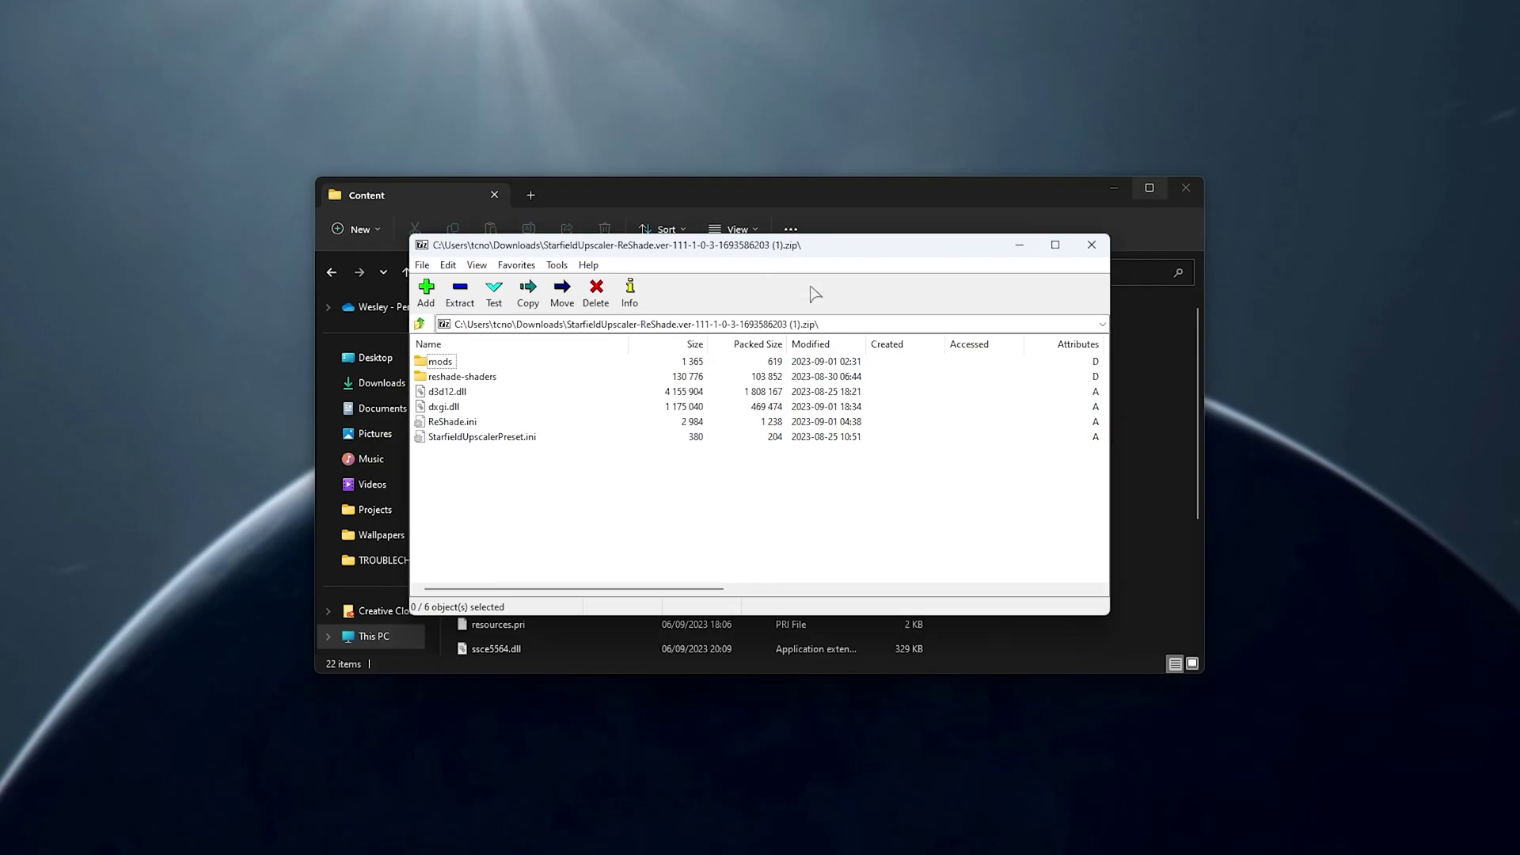
pyautogui.click(475, 437)
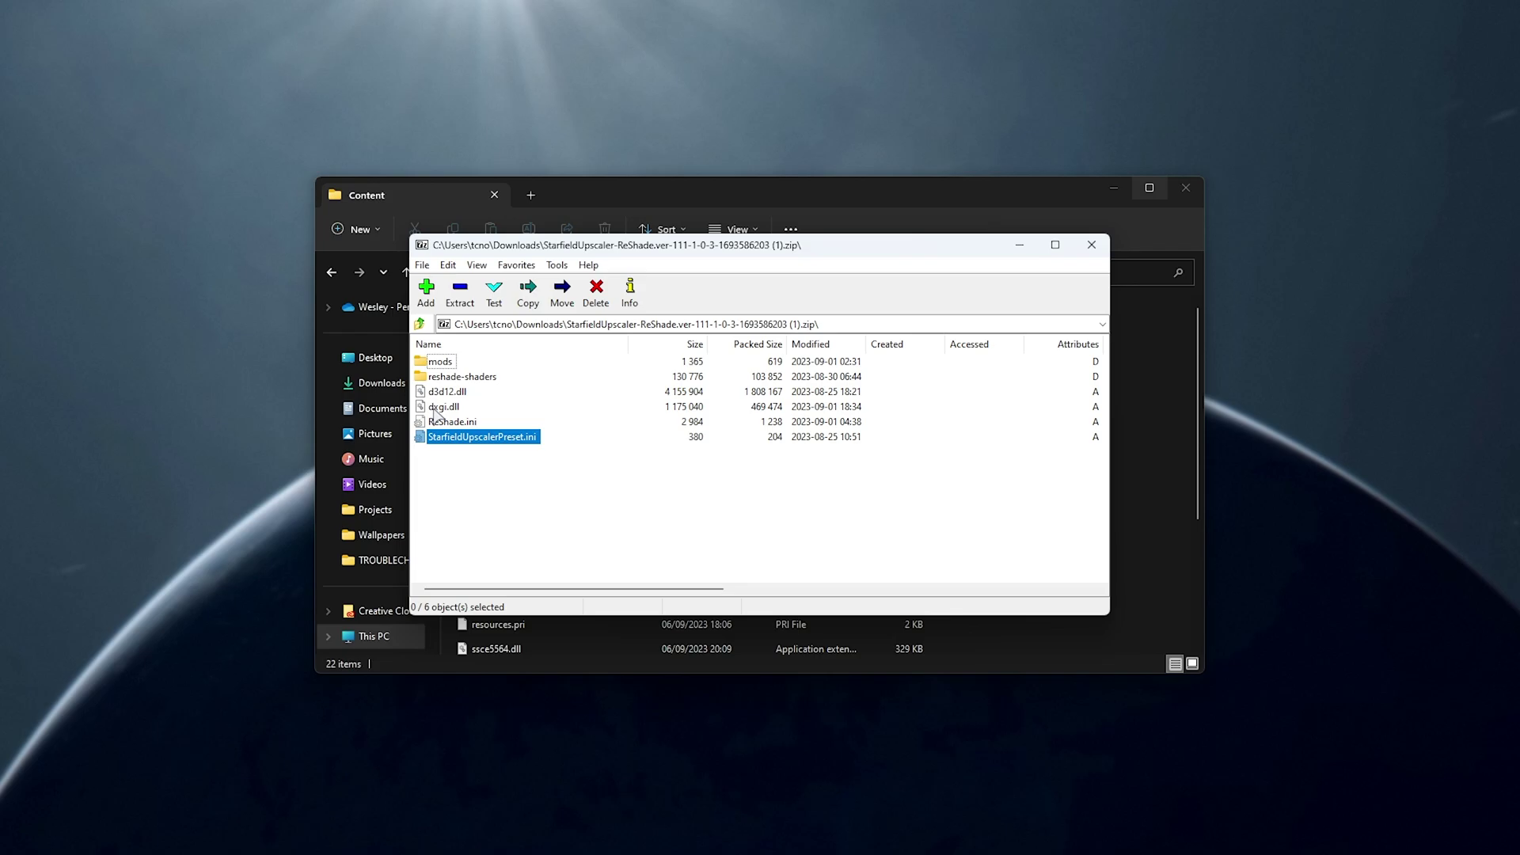
pyautogui.keyDown('shift'); pyautogui.click(440, 362); pyautogui.keyUp('shift')
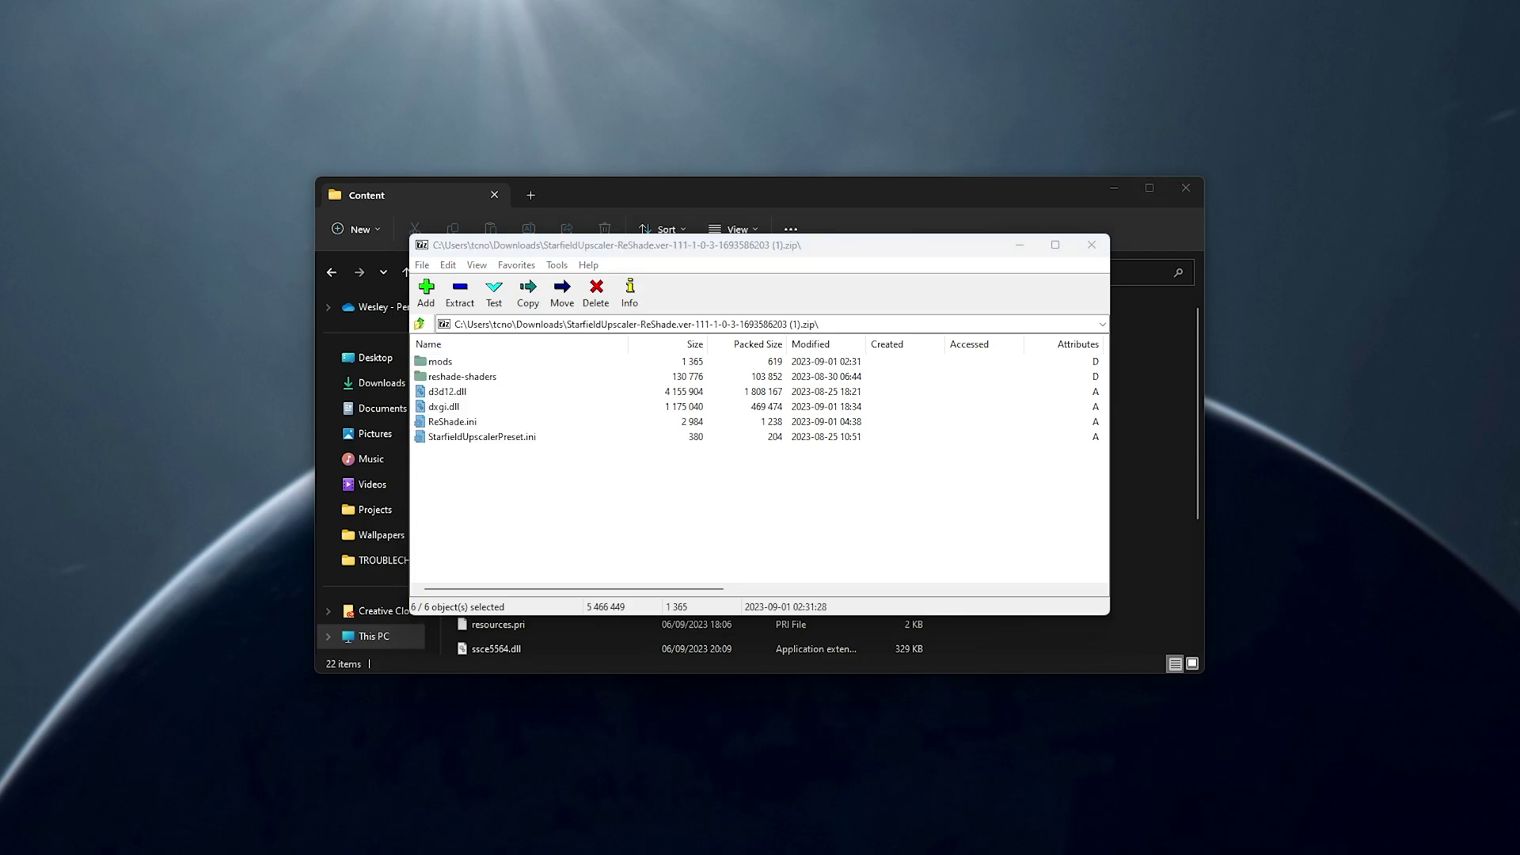
pyautogui.moveTo(722, 247); pyautogui.dragTo(1198, 249)
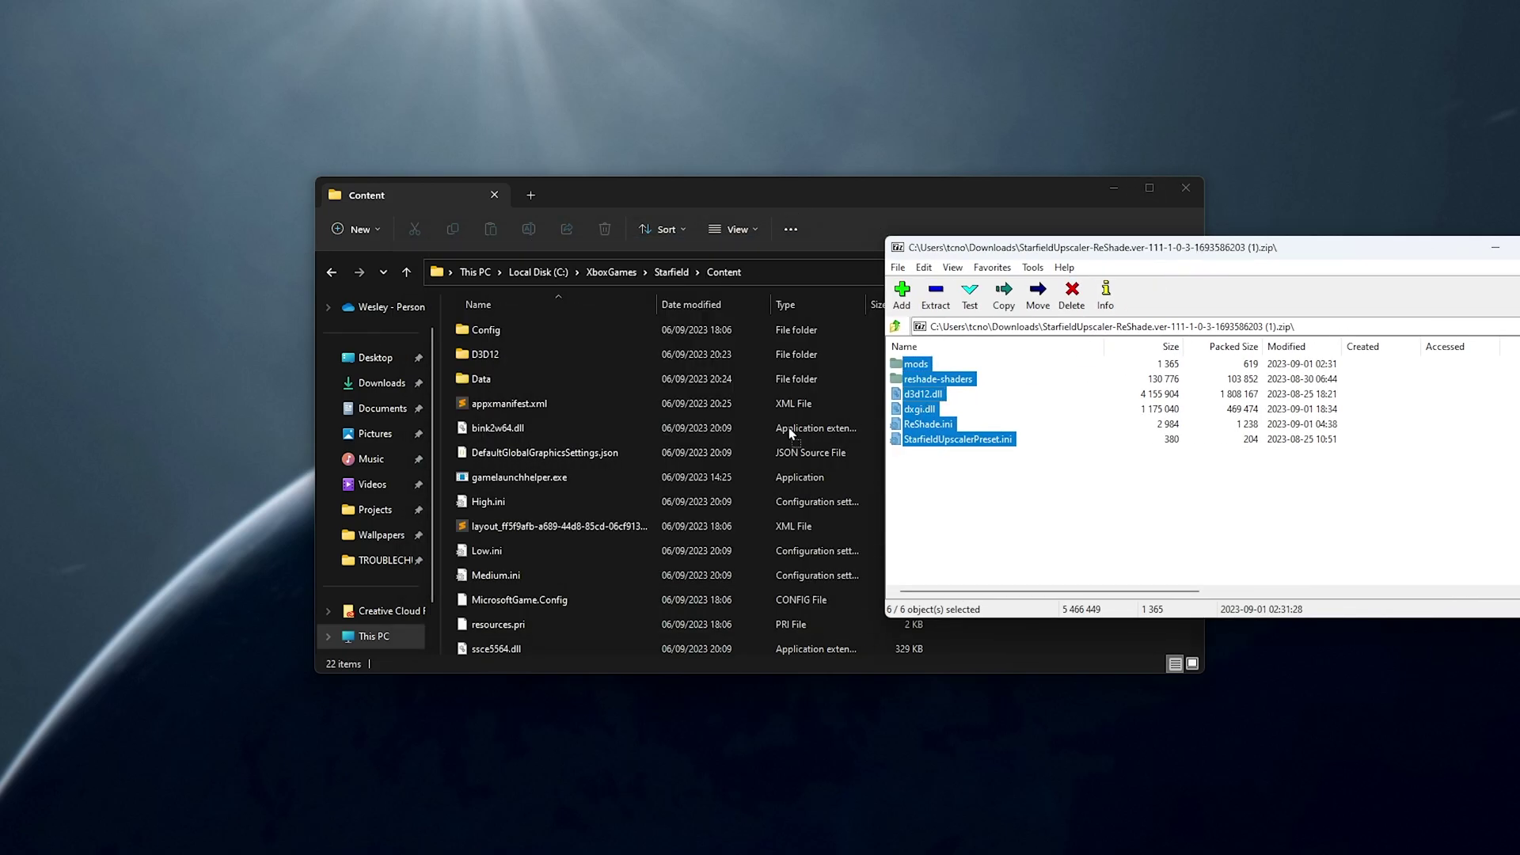
pyautogui.moveTo(788, 428); pyautogui.dragTo(648, 489)
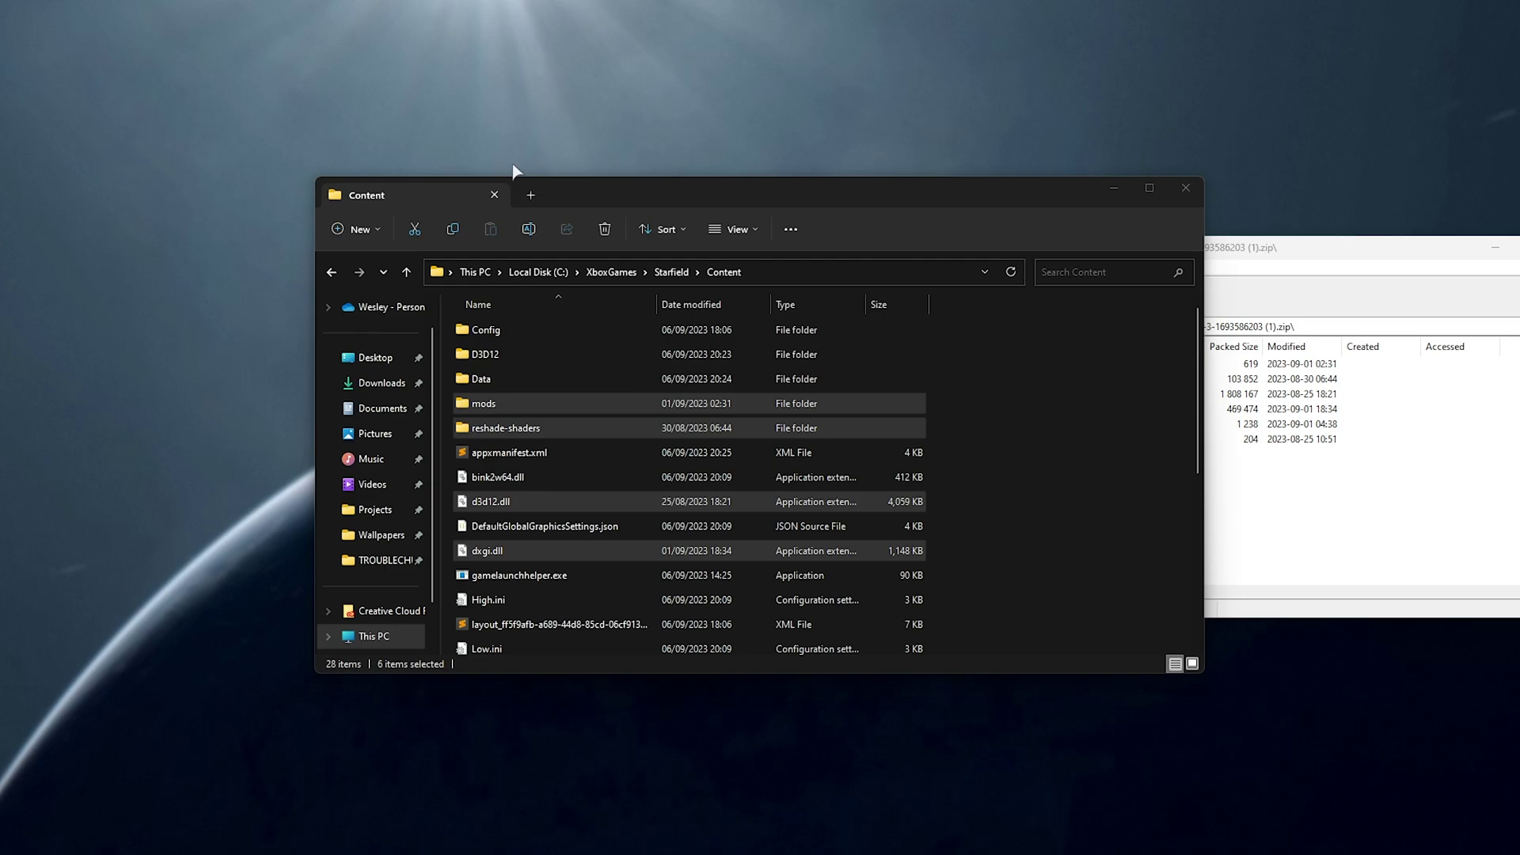
pyautogui.click(1496, 248)
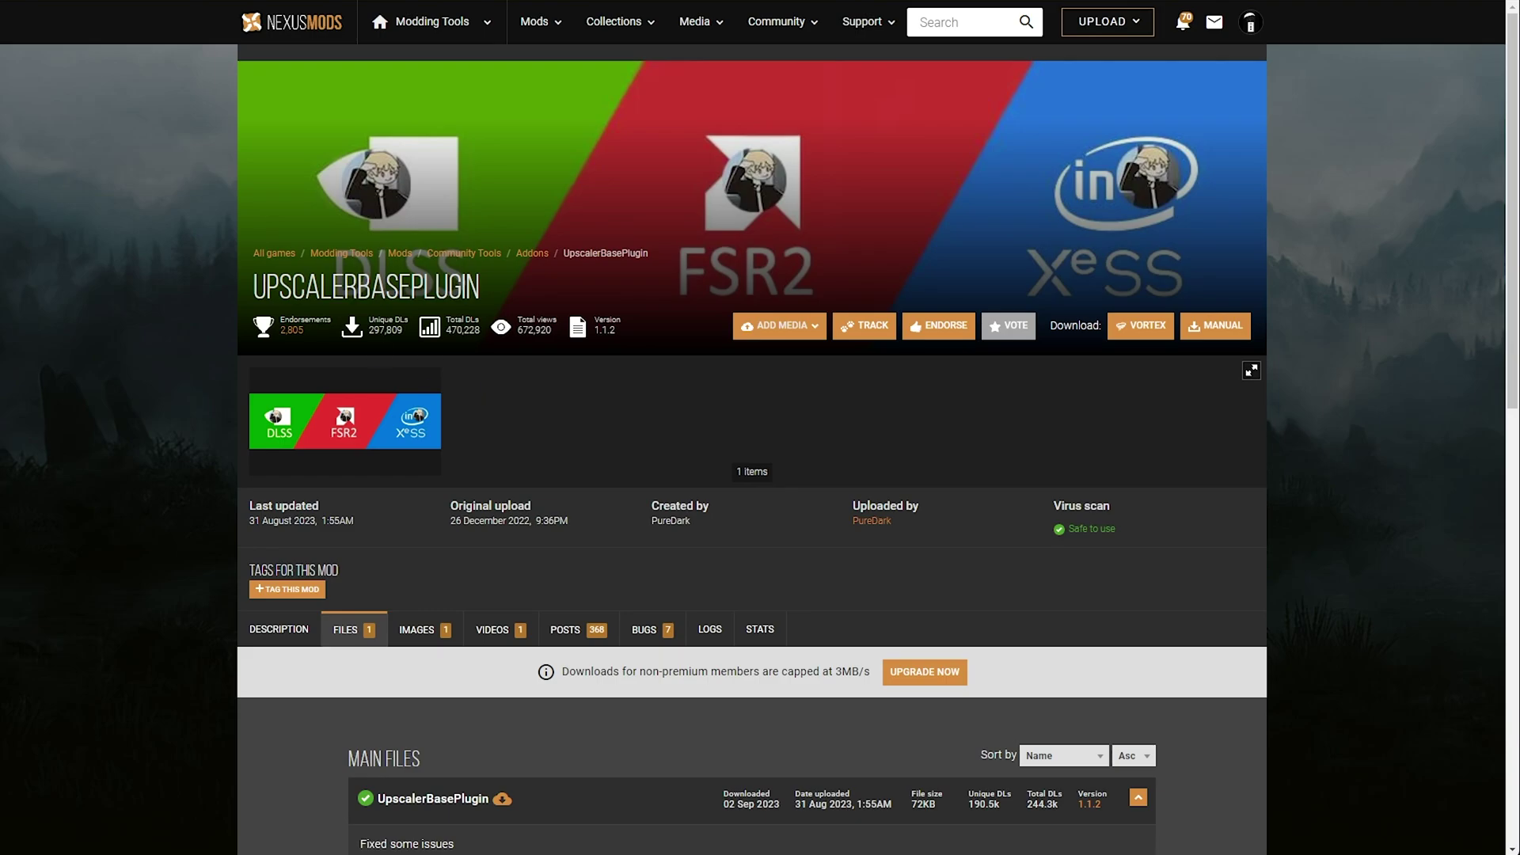
# - On the UpscalerBasePlugin page of Nexus Mods, download main file version 1.1.2 manually with the slow download option
pyautogui.scroll(-4, 506, 420)
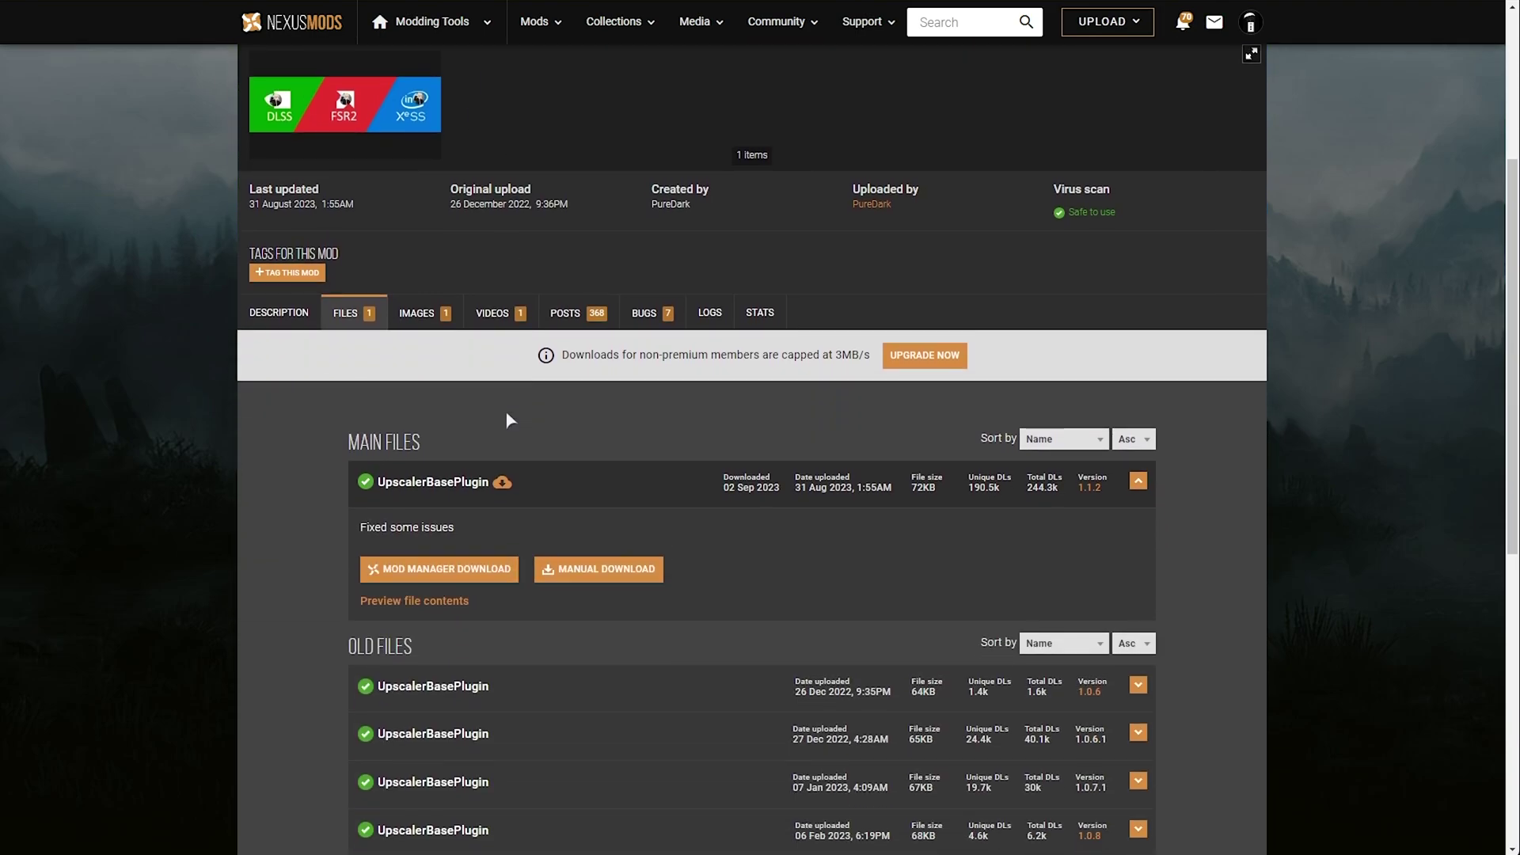
pyautogui.scroll(-1, 455, 342)
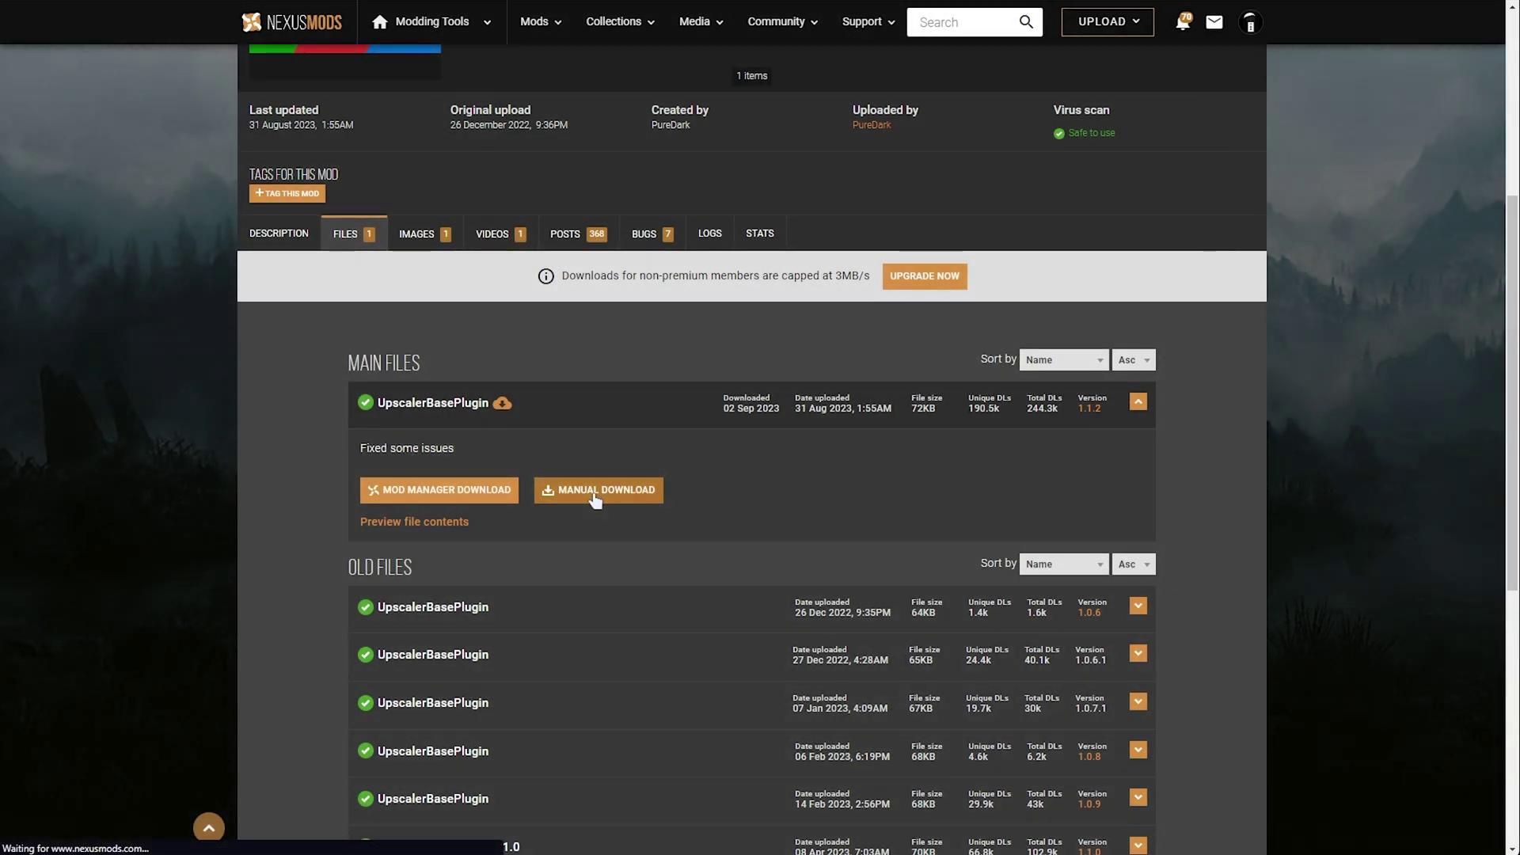
pyautogui.click(594, 491)
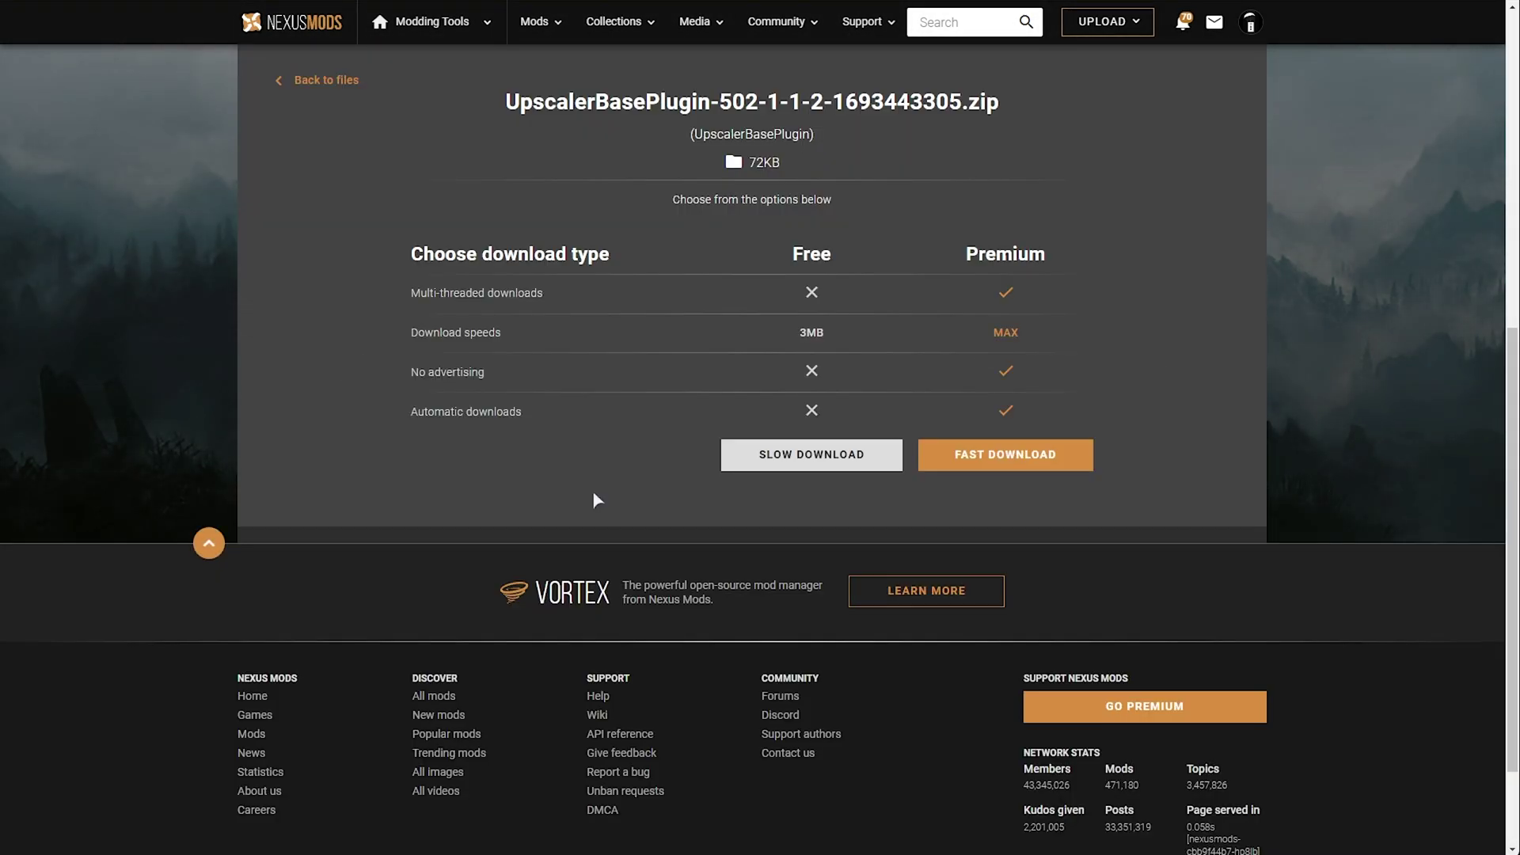
pyautogui.click(789, 458)
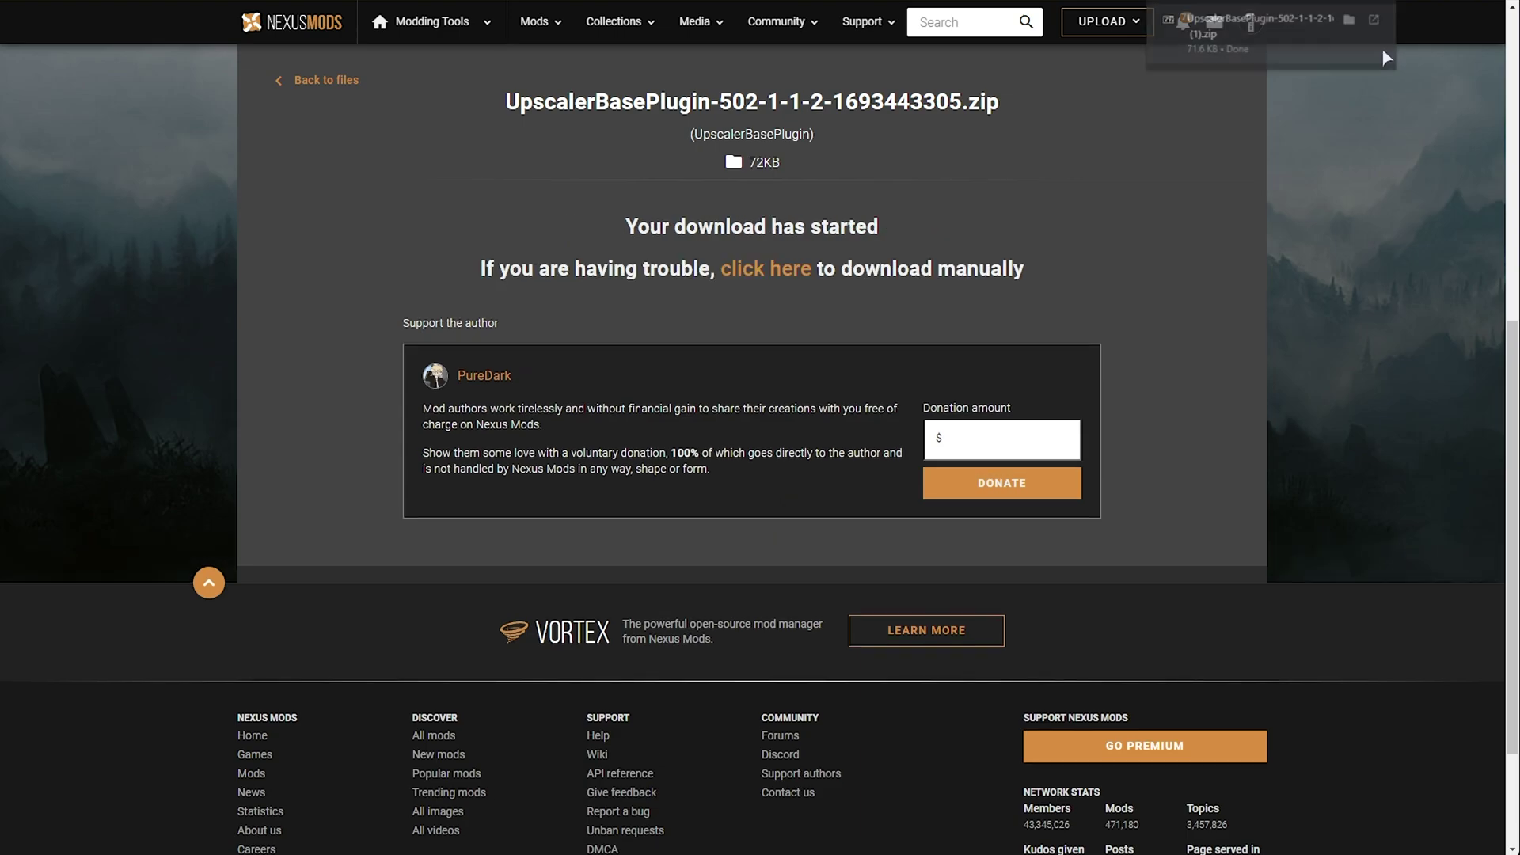
# - Open the downloaded UpscalerBasePlugin archive and copy its UpscalerBasePlugin folder into the mods folder within Content
pyautogui.click(1269, 34)
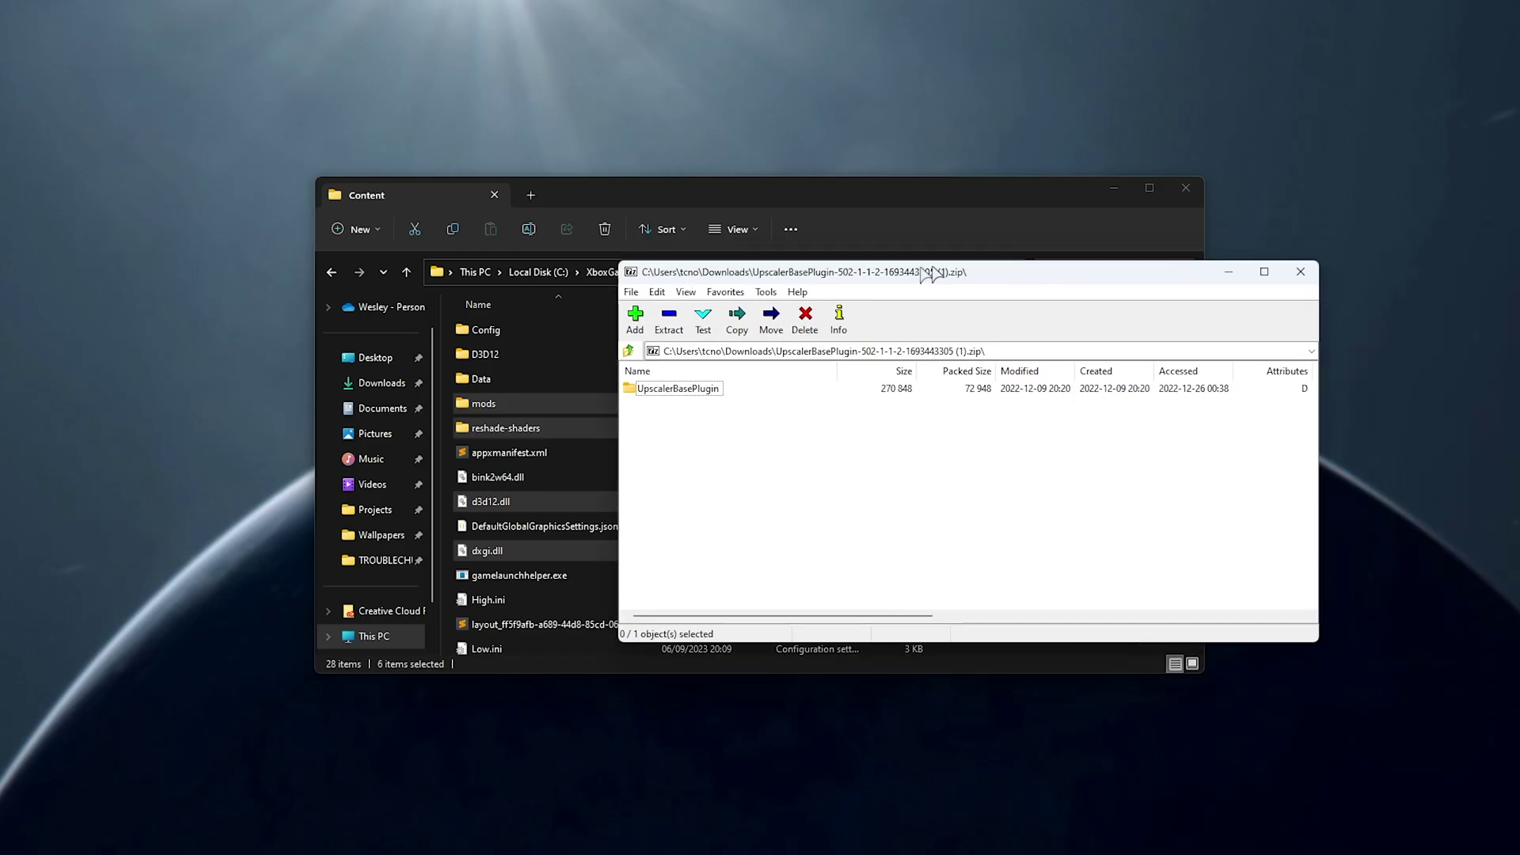
pyautogui.moveTo(926, 271); pyautogui.dragTo(775, 279)
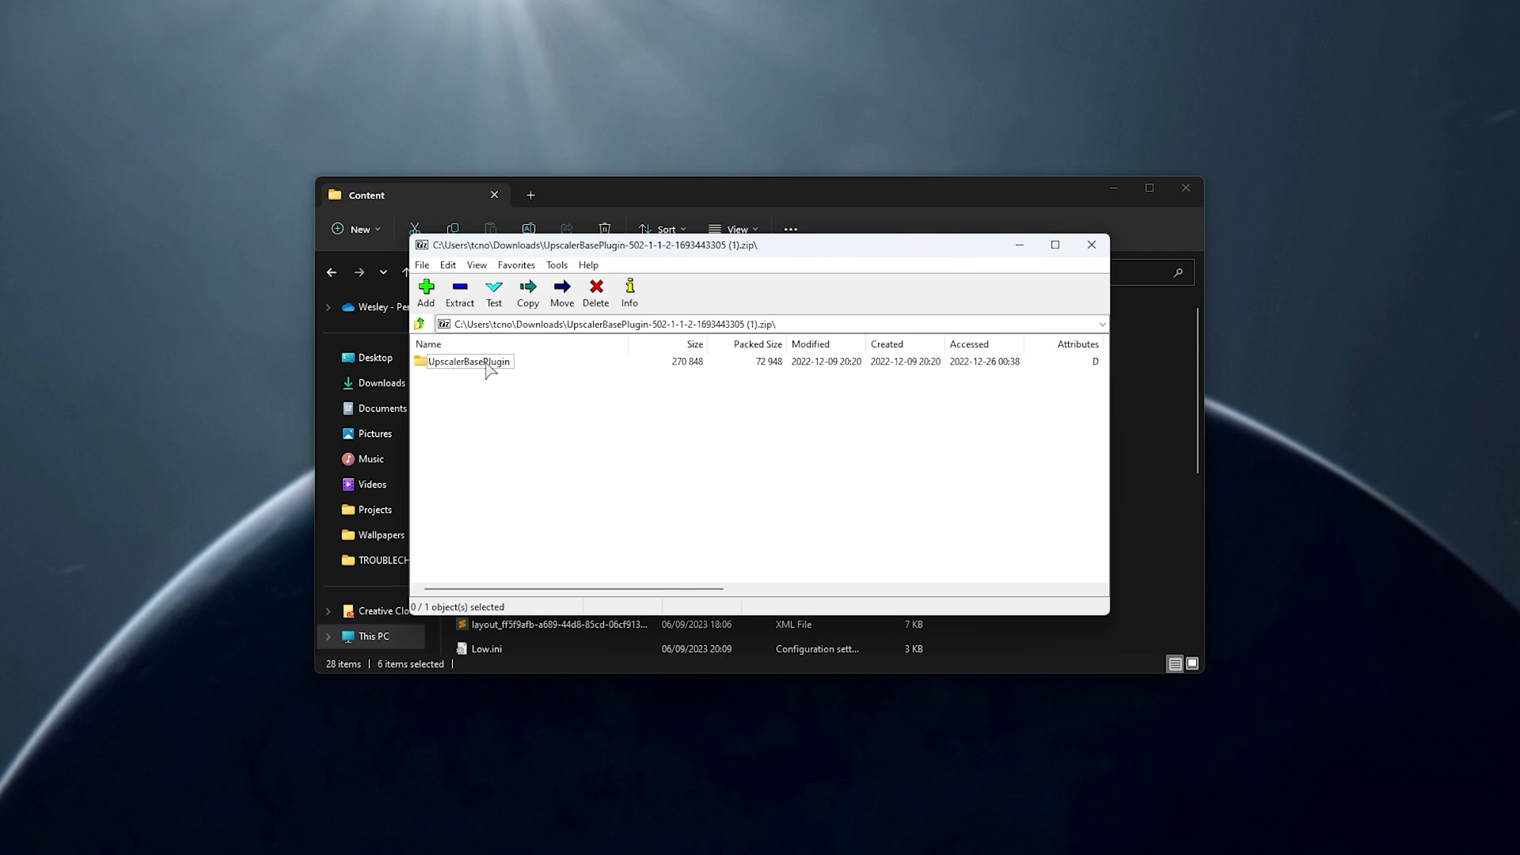
pyautogui.doubleClick(488, 365)
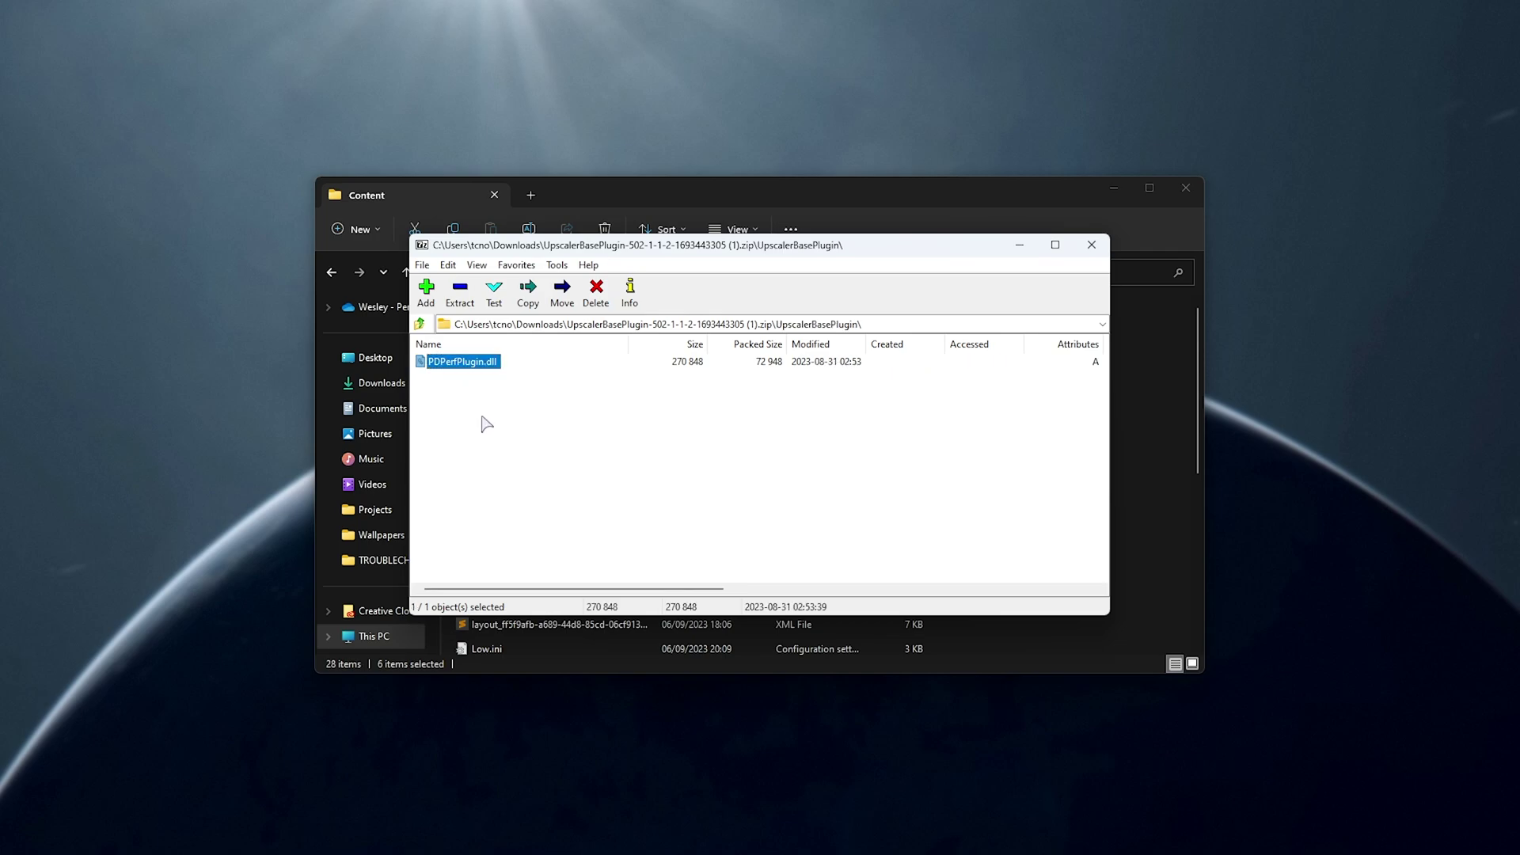
pyautogui.click(420, 324)
pyautogui.moveTo(563, 420); pyautogui.dragTo(411, 342)
pyautogui.moveTo(527, 244); pyautogui.dragTo(821, 236)
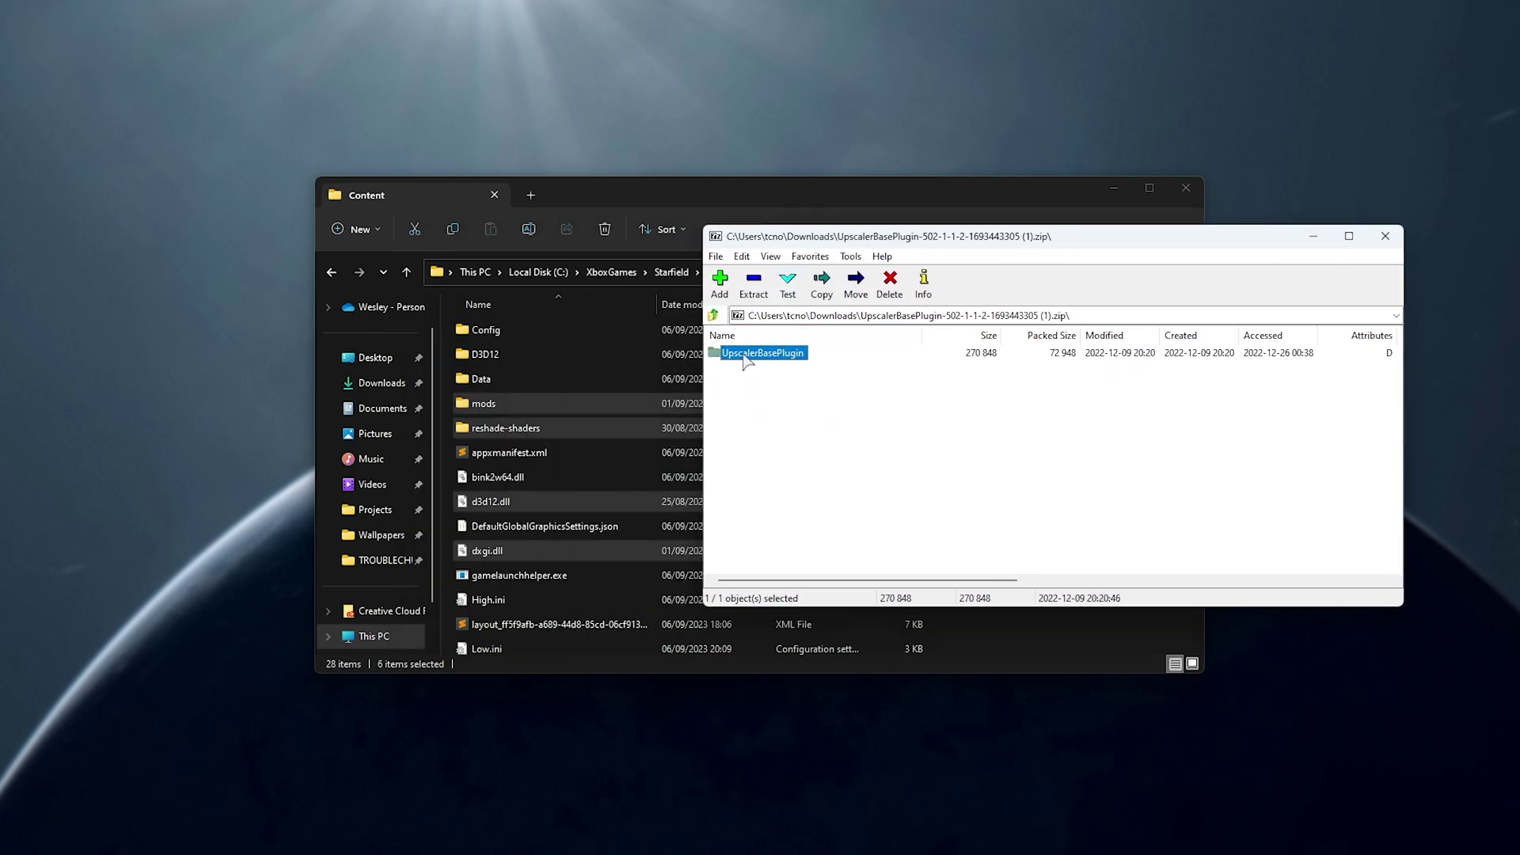
pyautogui.moveTo(746, 360); pyautogui.dragTo(532, 406)
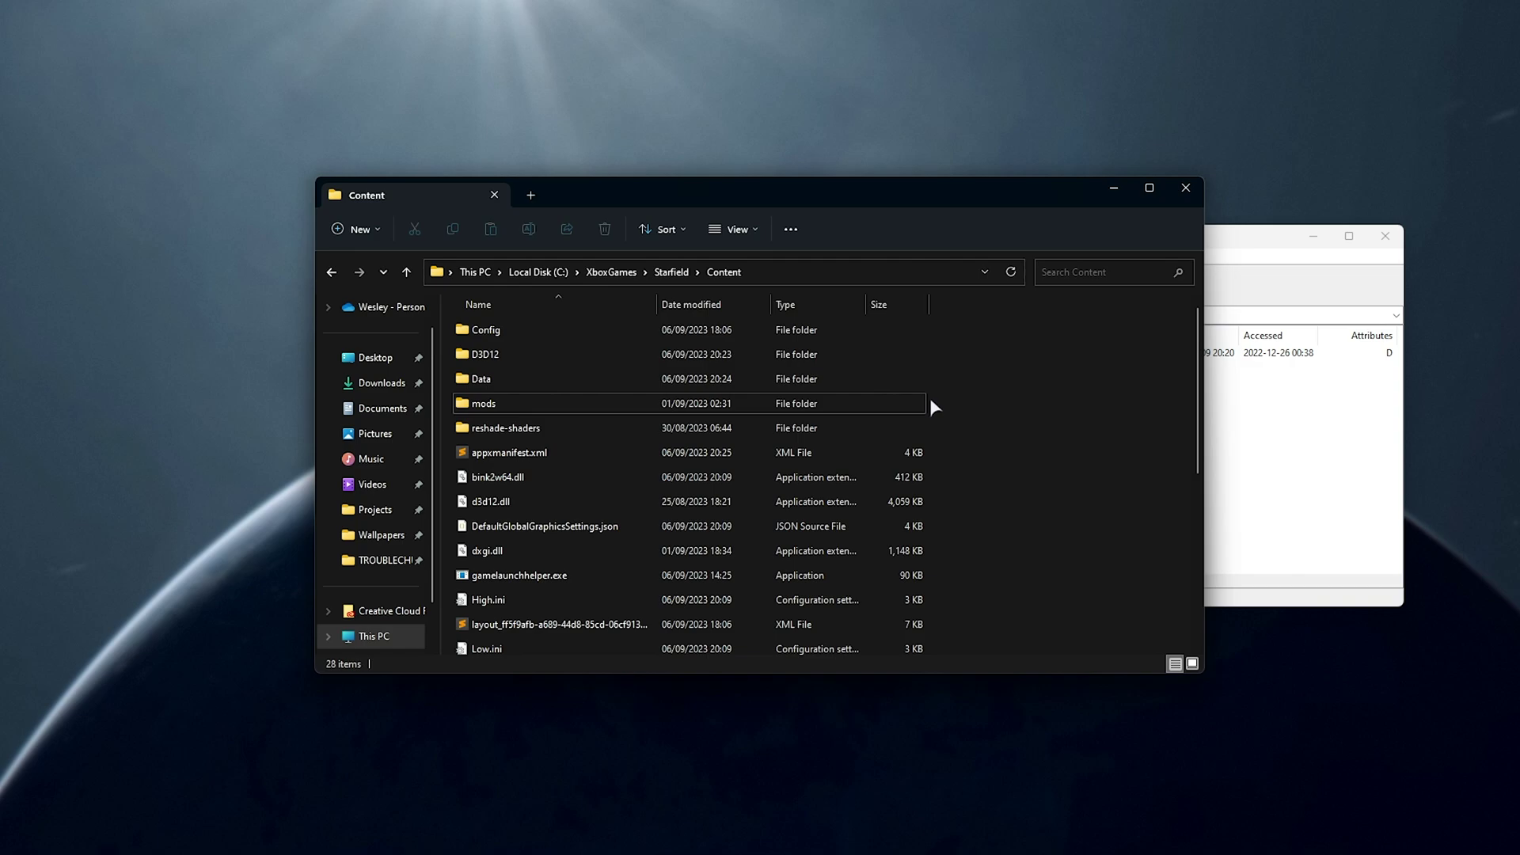
# - Open the UpscalerBasePlugin folder inside mods, check its PDPerfPlugin.dll file, and close the archive window
pyautogui.doubleClick(524, 409)
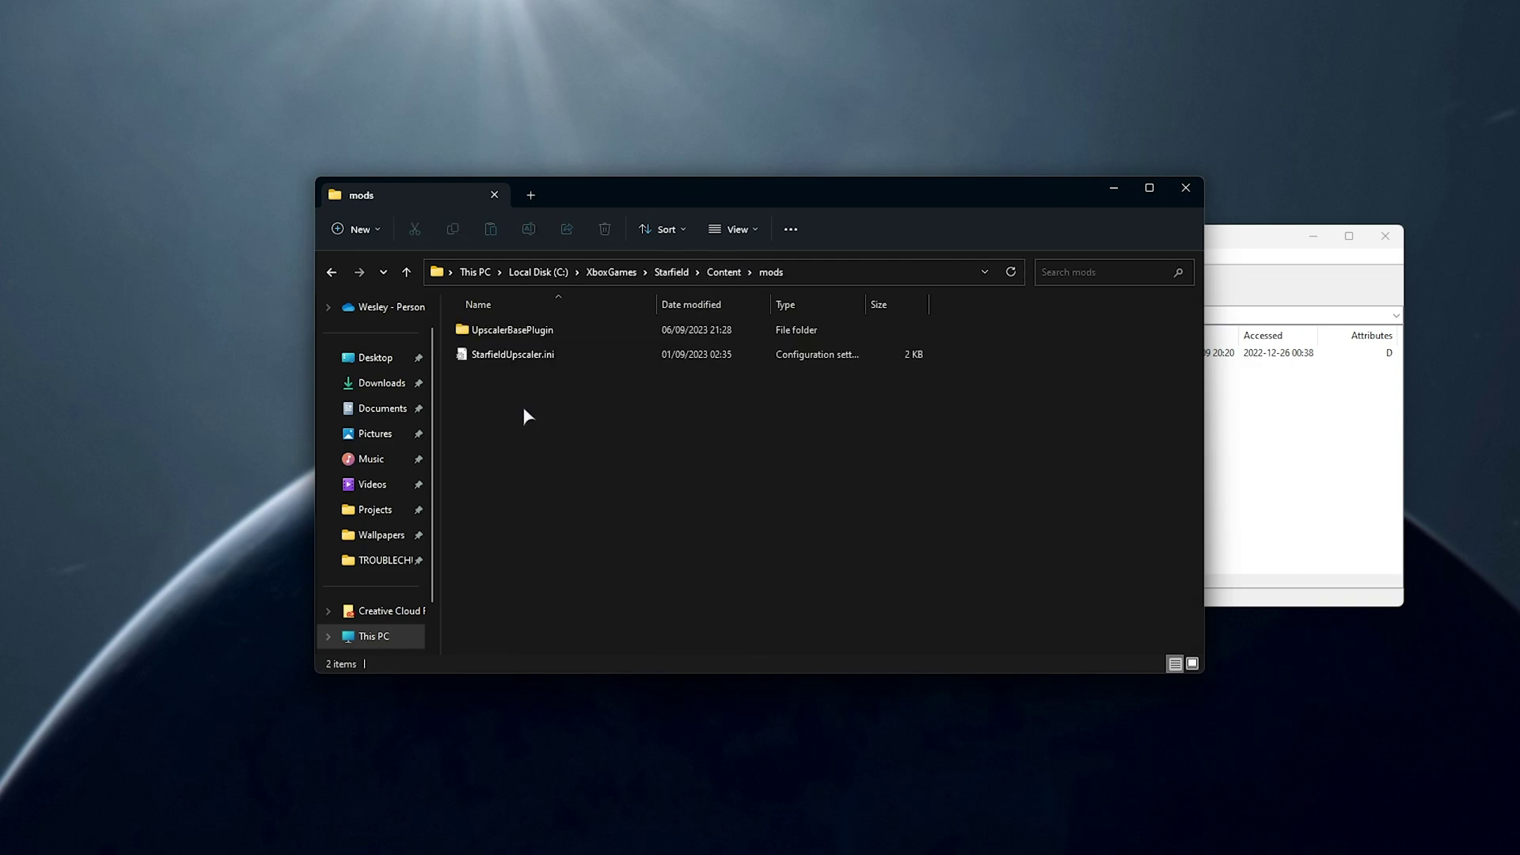
pyautogui.doubleClick(510, 333)
pyautogui.moveTo(595, 448); pyautogui.dragTo(539, 330)
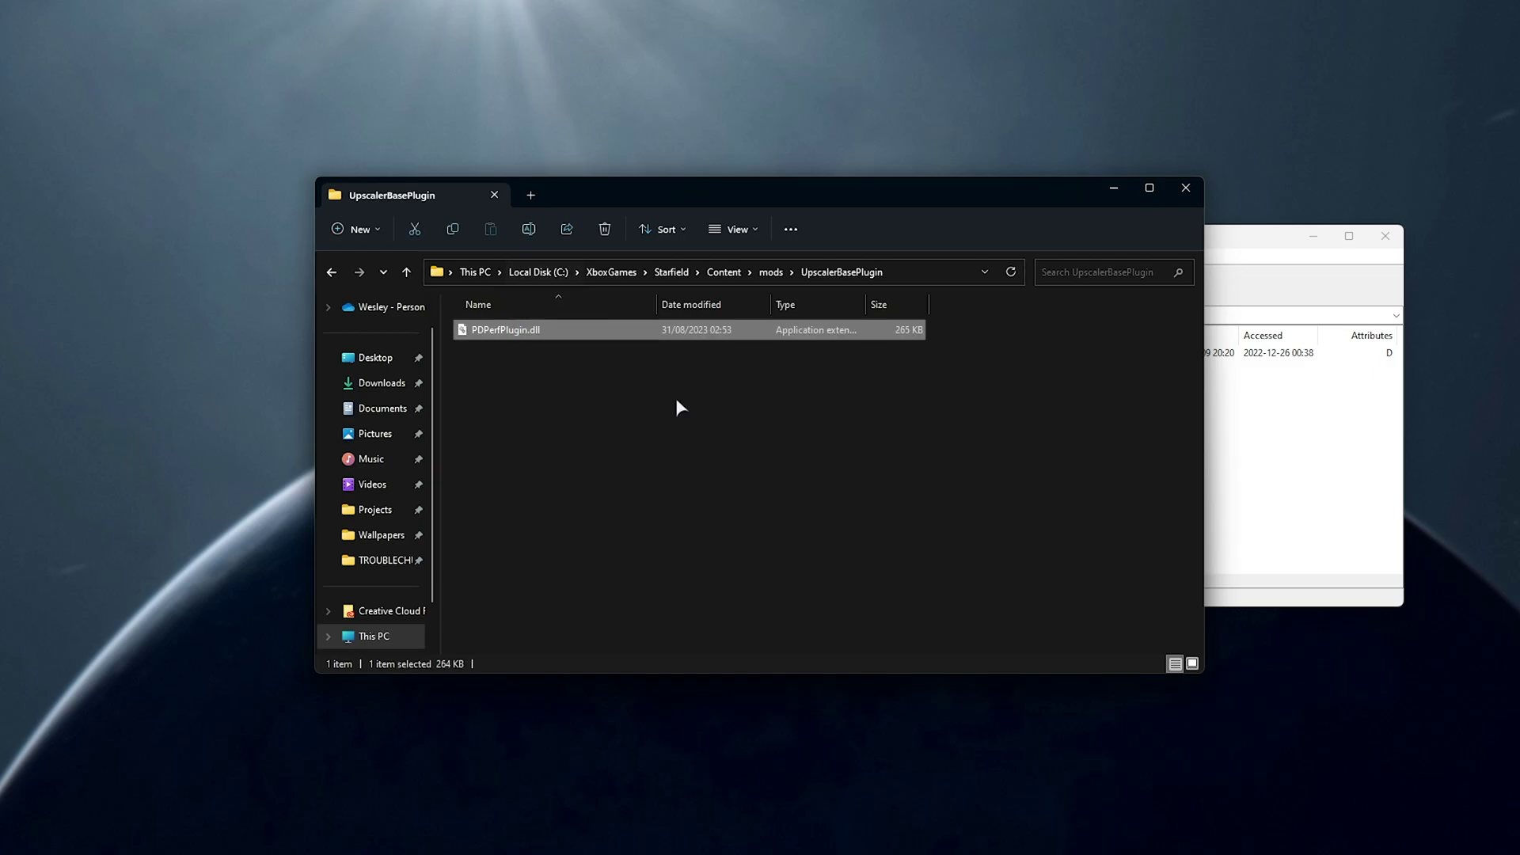
pyautogui.click(1303, 427)
pyautogui.click(1386, 236)
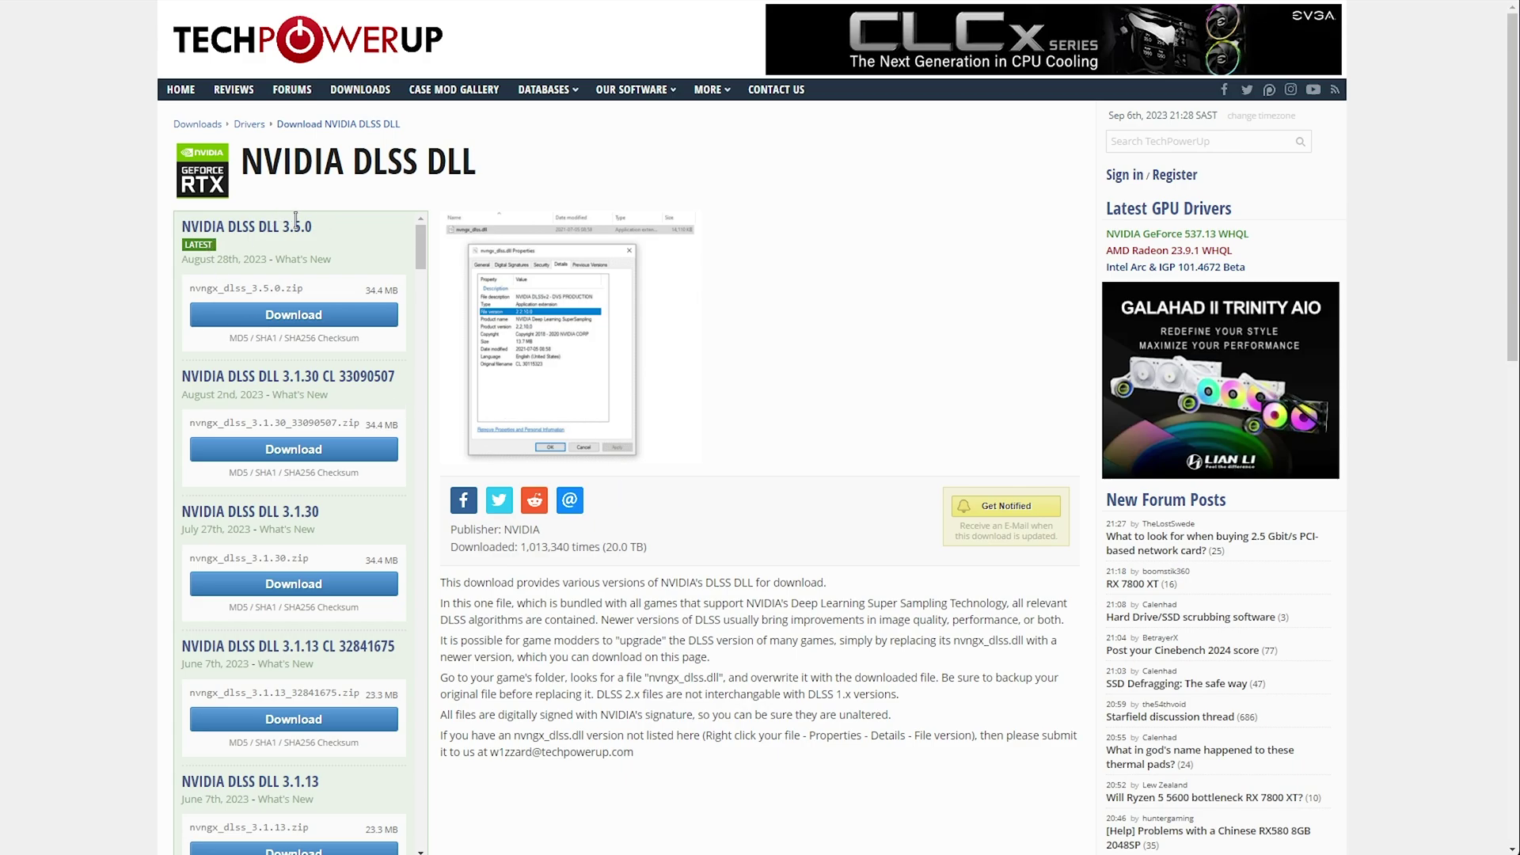
# - Search TechPowerUp's NVIDIA DLSS DLL page for version 2.5.1, then return to the start of the version list
pyautogui.hotkey('ctrl', 'f')
pyautogui.write('2.5')
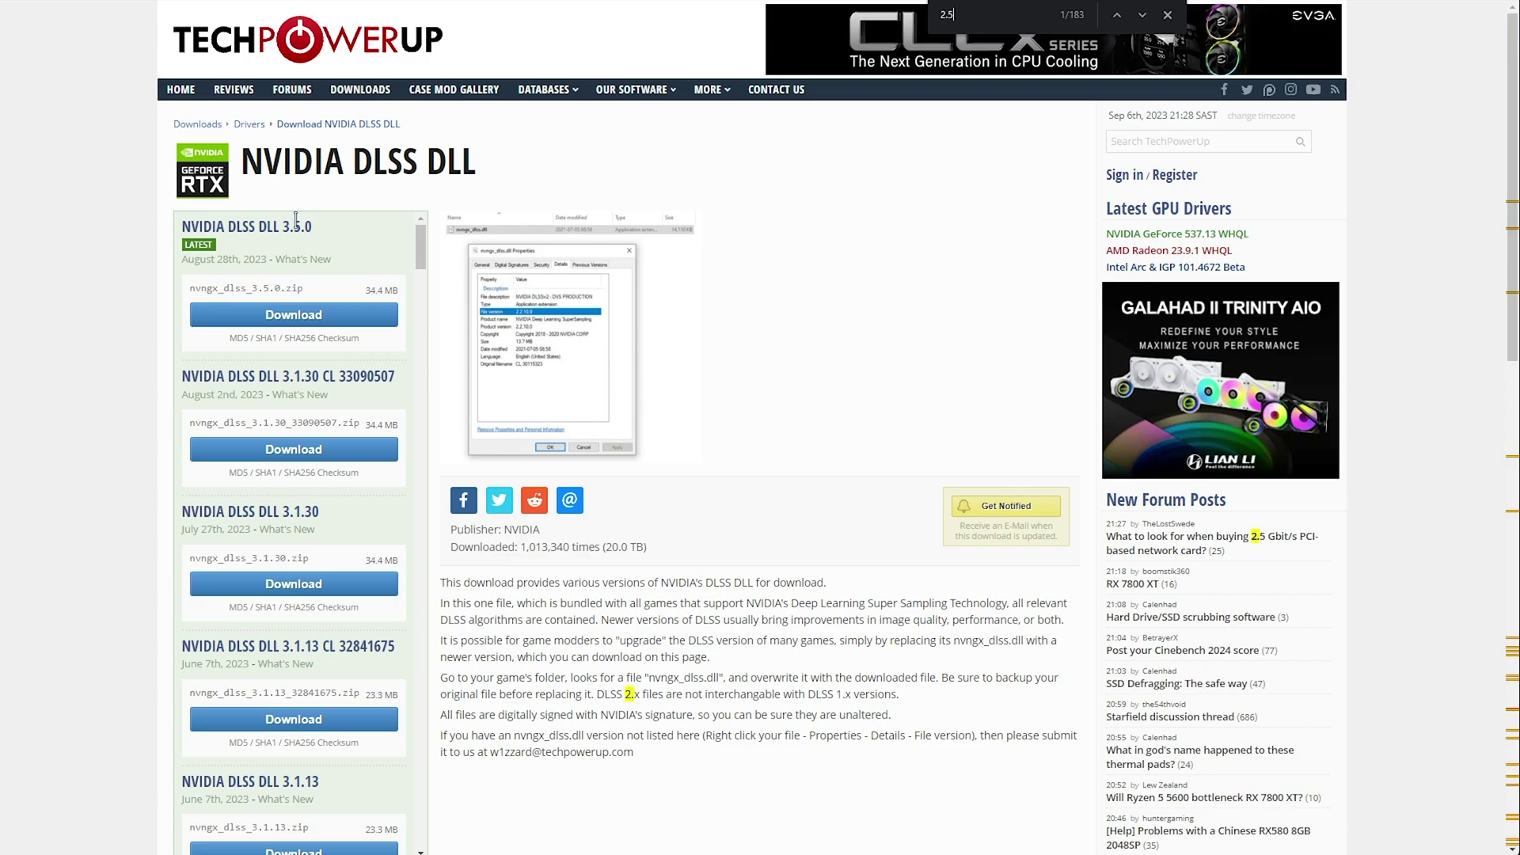
pyautogui.write('.1')
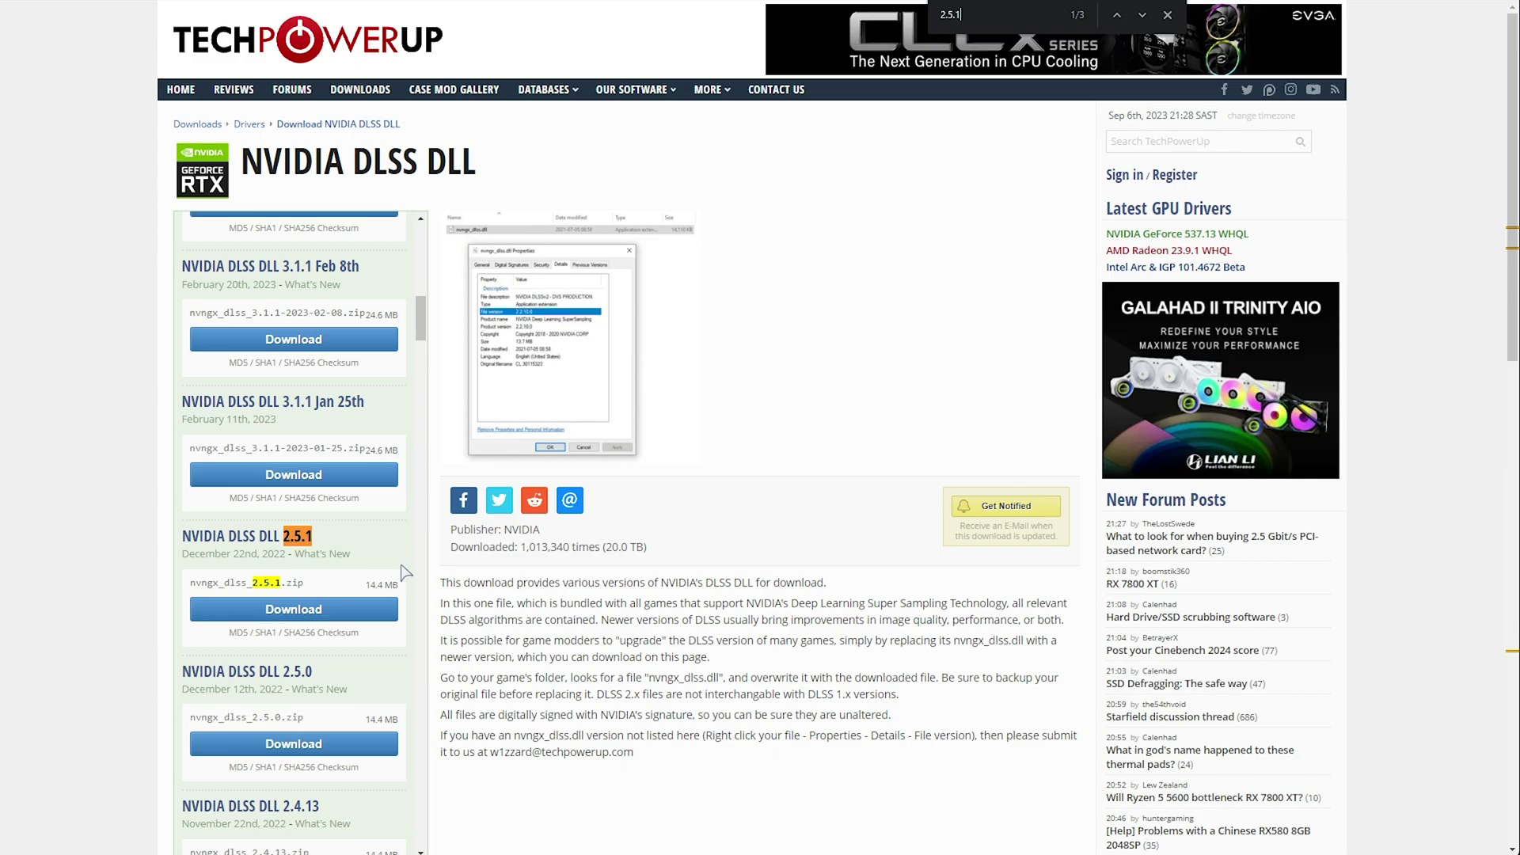
pyautogui.moveTo(422, 319); pyautogui.dragTo(423, 238)
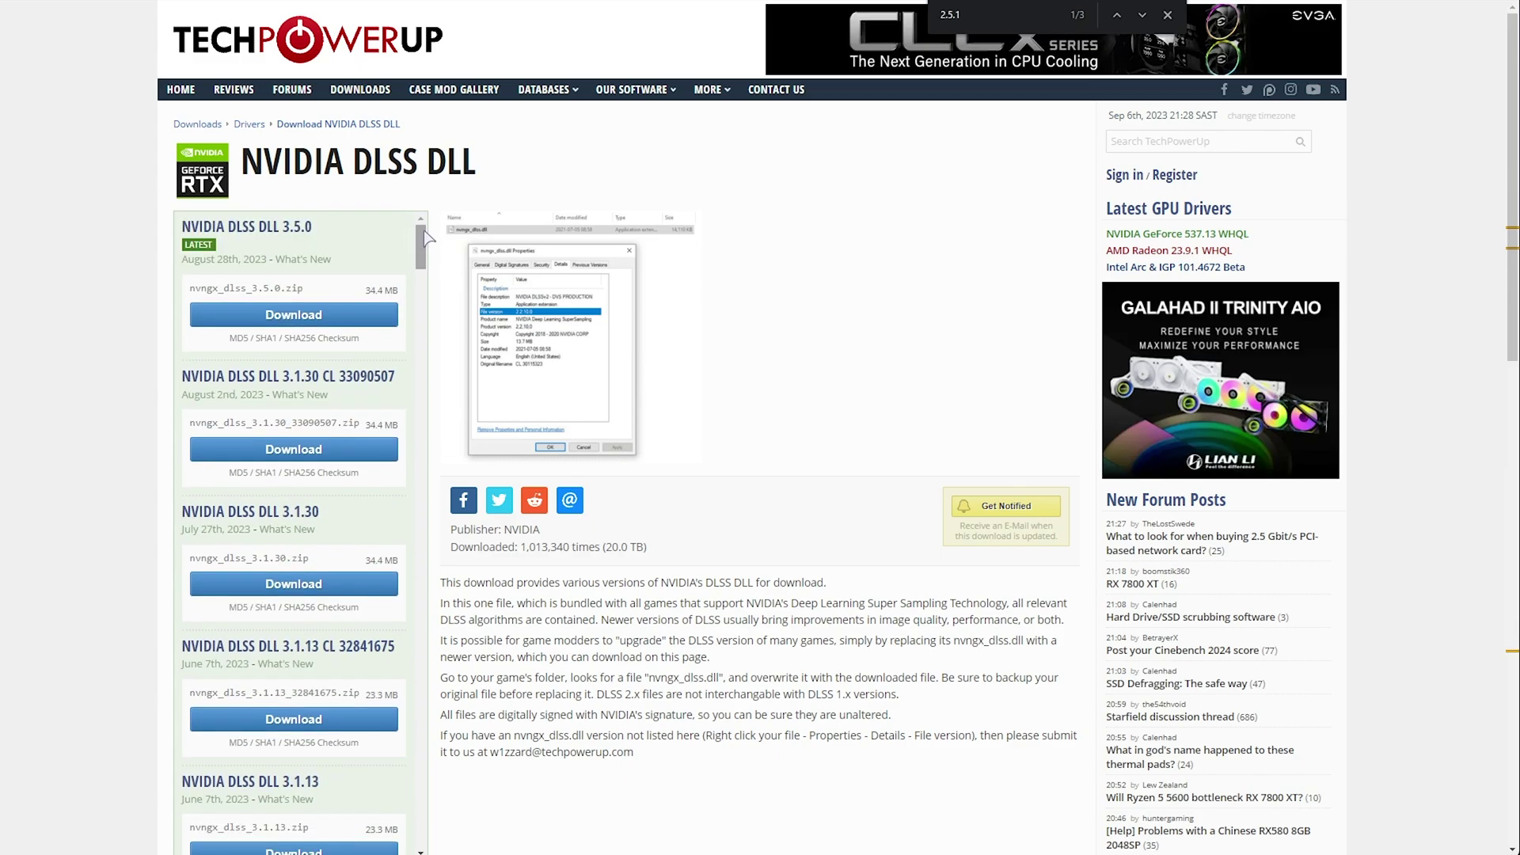
pyautogui.click(1167, 15)
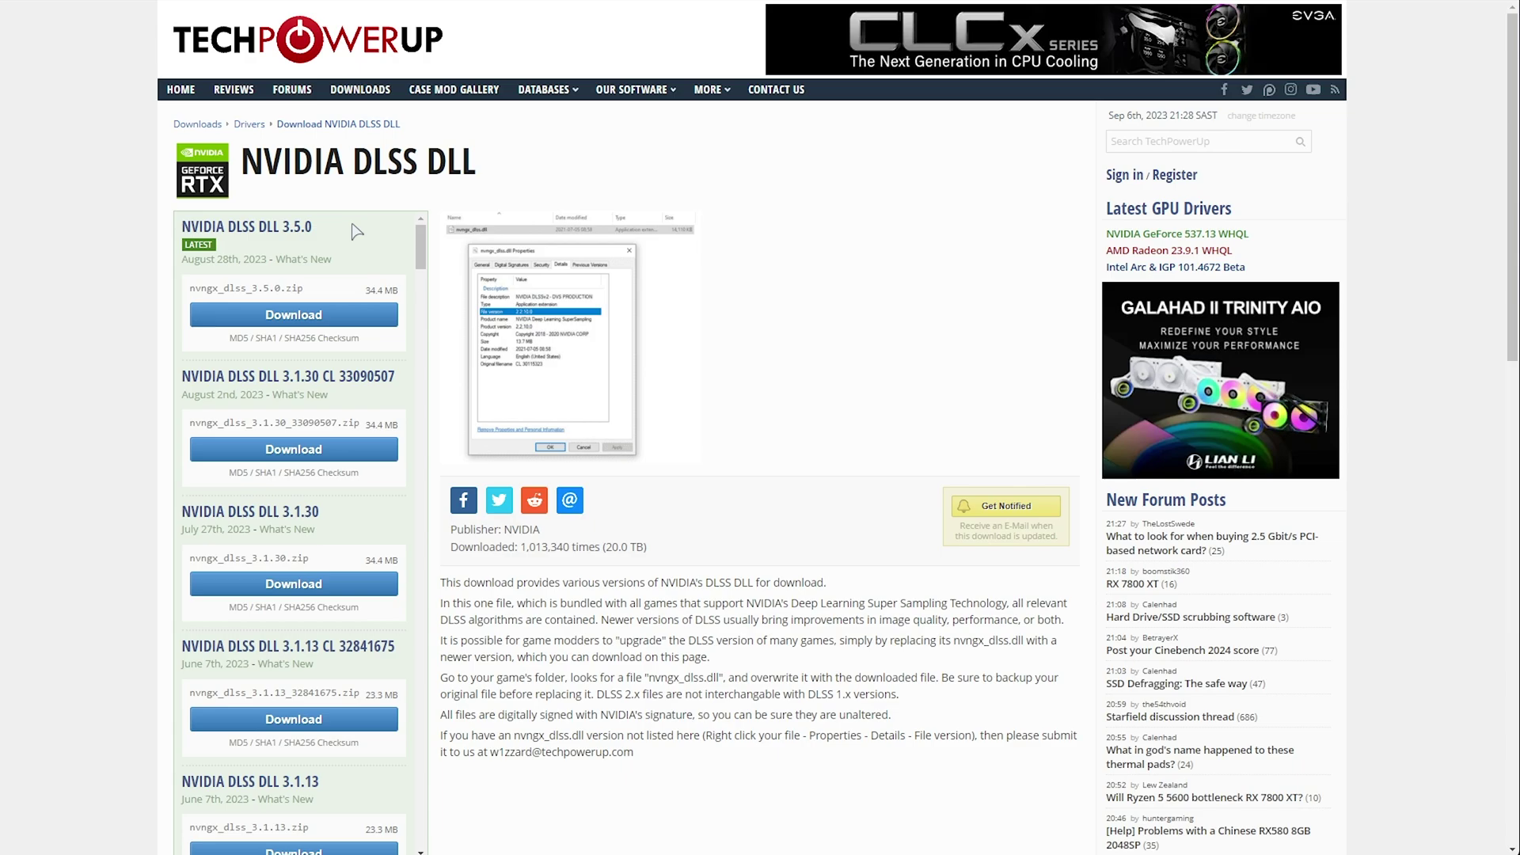
# - Download NVIDIA DLSS DLL 3.5.0 from the TechPowerUp DE server and copy its nvngx_dlss.dll into the UpscalerBasePlugin folder
pyautogui.click(315, 315)
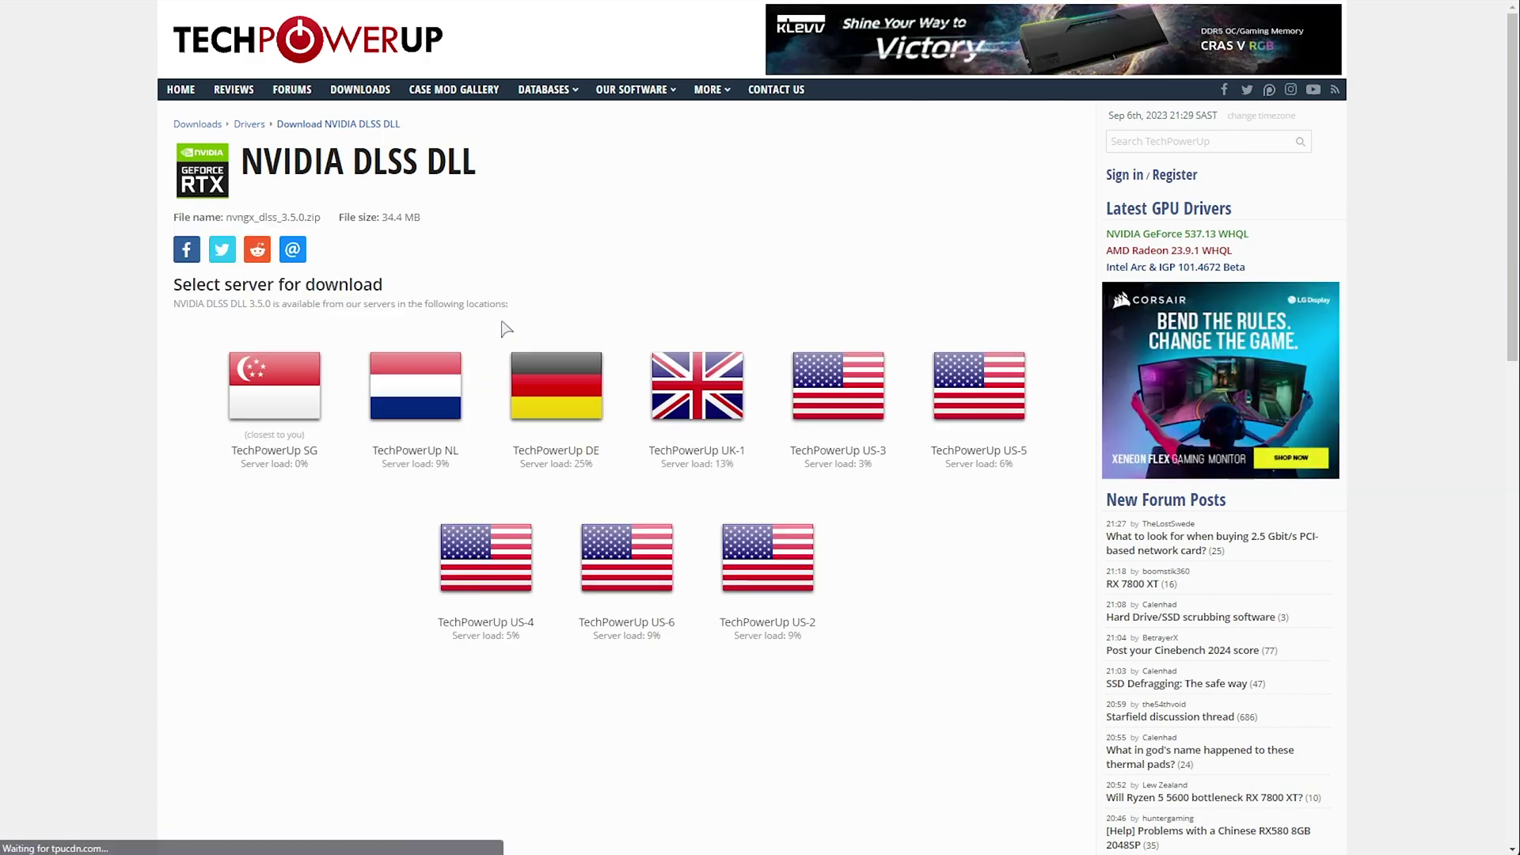
pyautogui.click(561, 408)
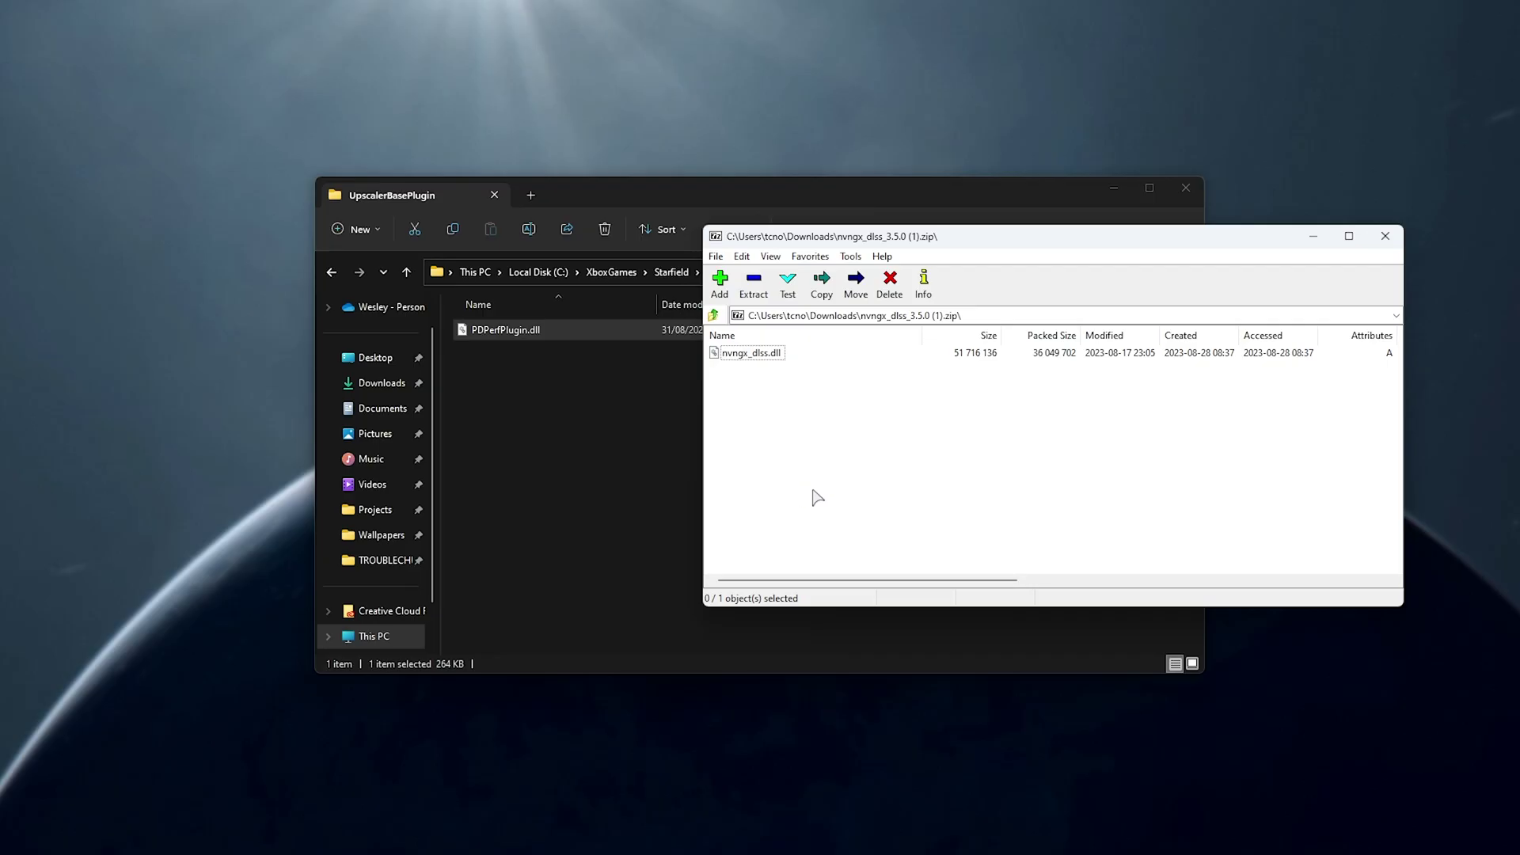
pyautogui.moveTo(756, 352); pyautogui.dragTo(651, 411)
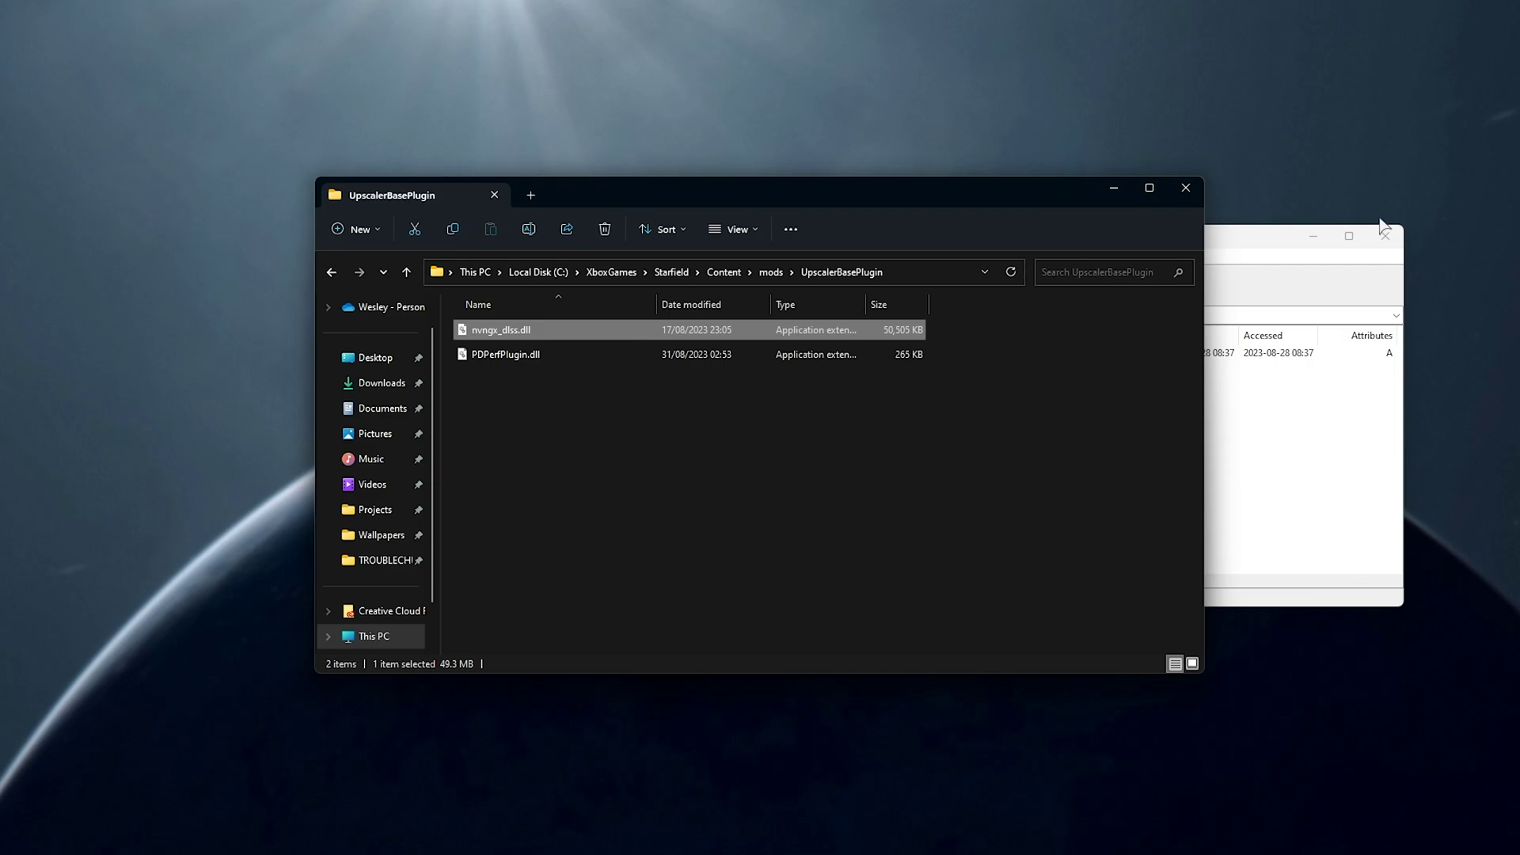
pyautogui.click(1397, 239)
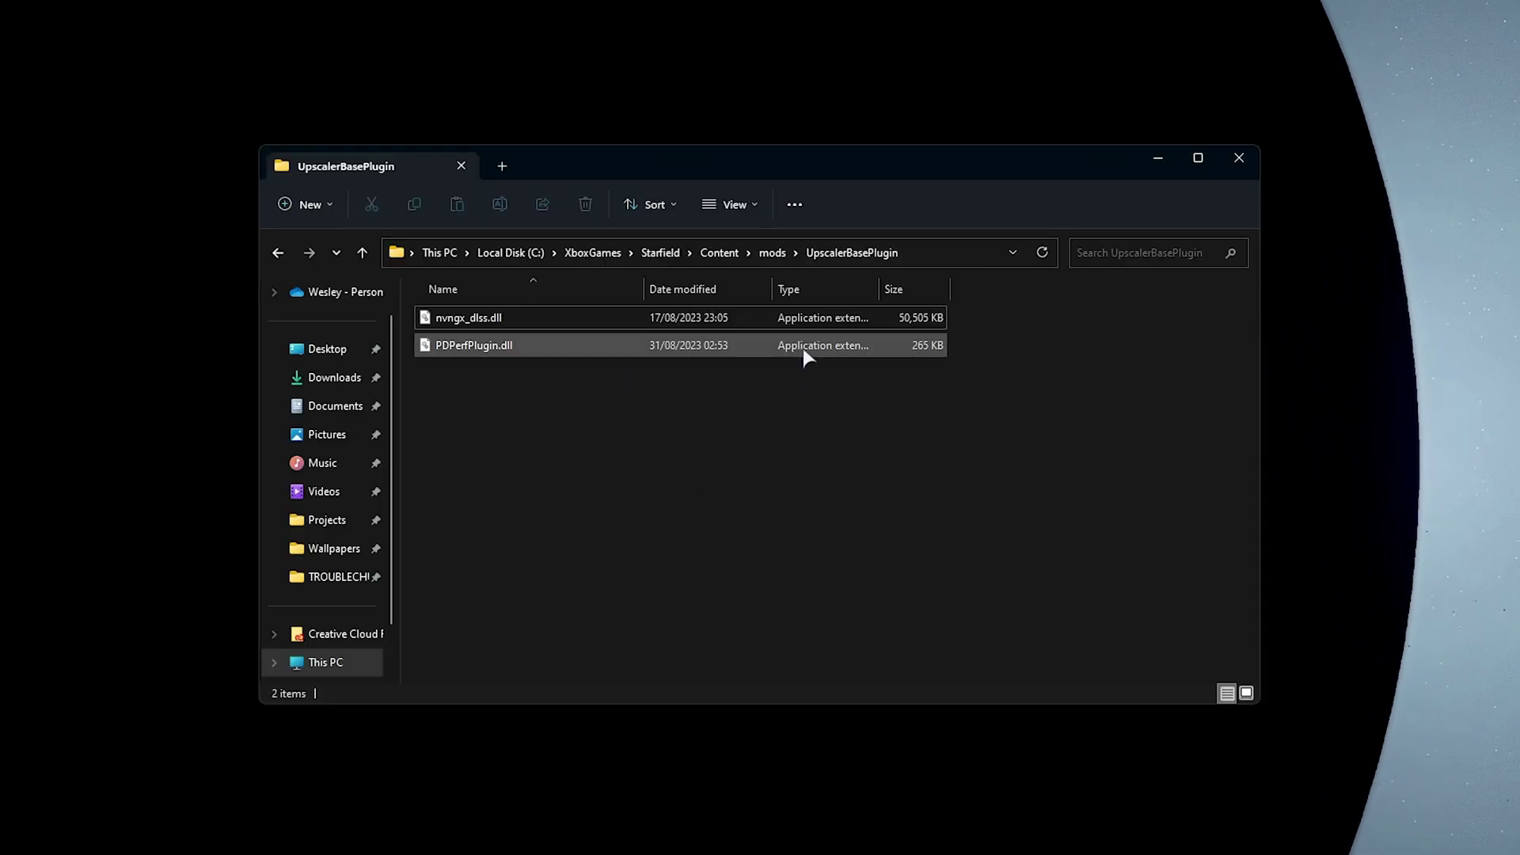
# - Return to the mods folder and open StarfieldUpscaler.ini in the text editor
pyautogui.click(769, 254)
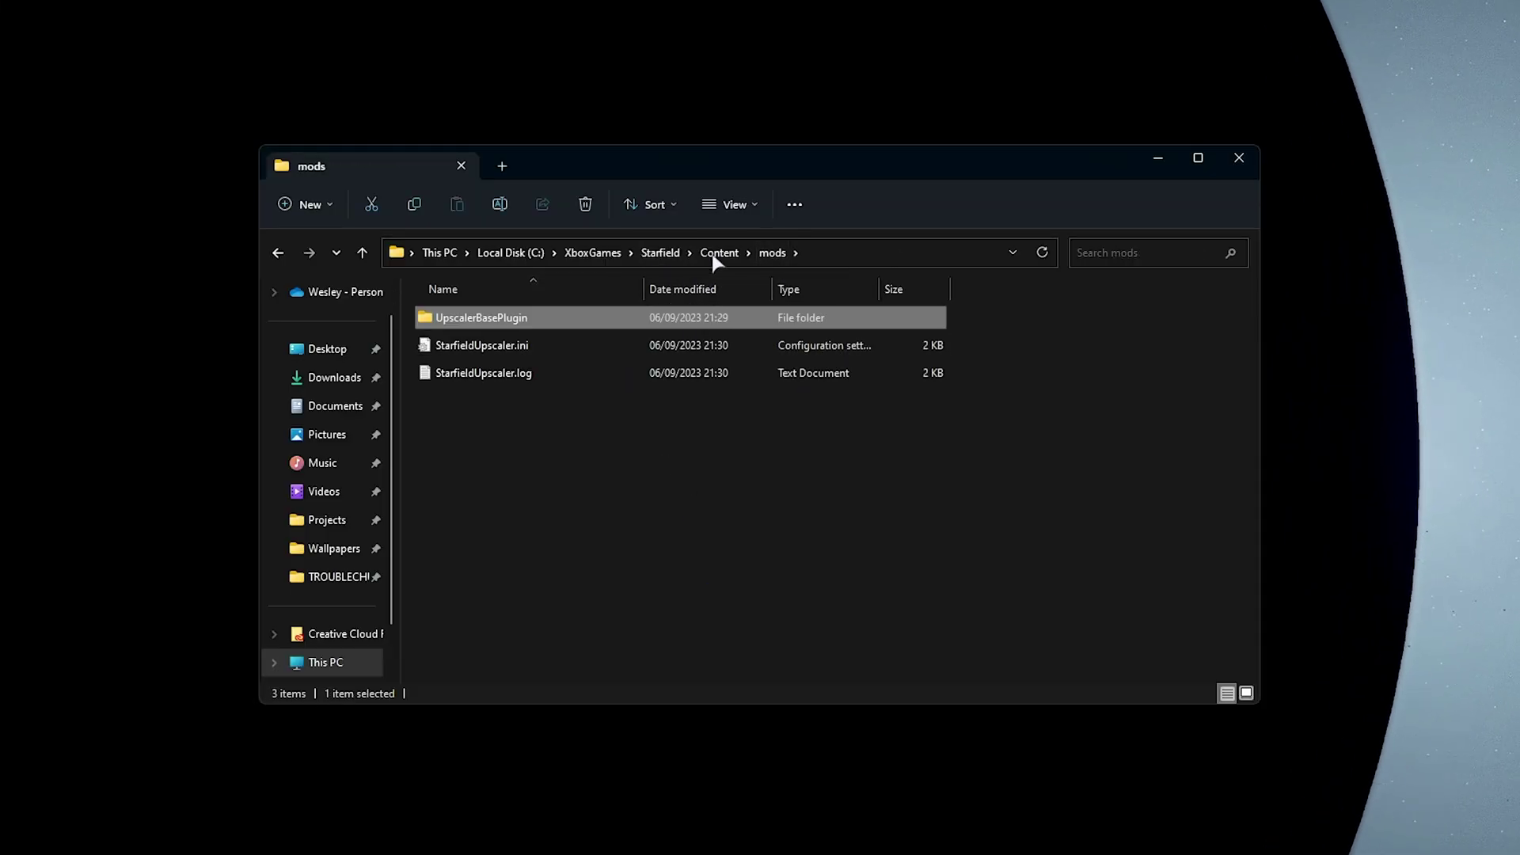
pyautogui.doubleClick(564, 349)
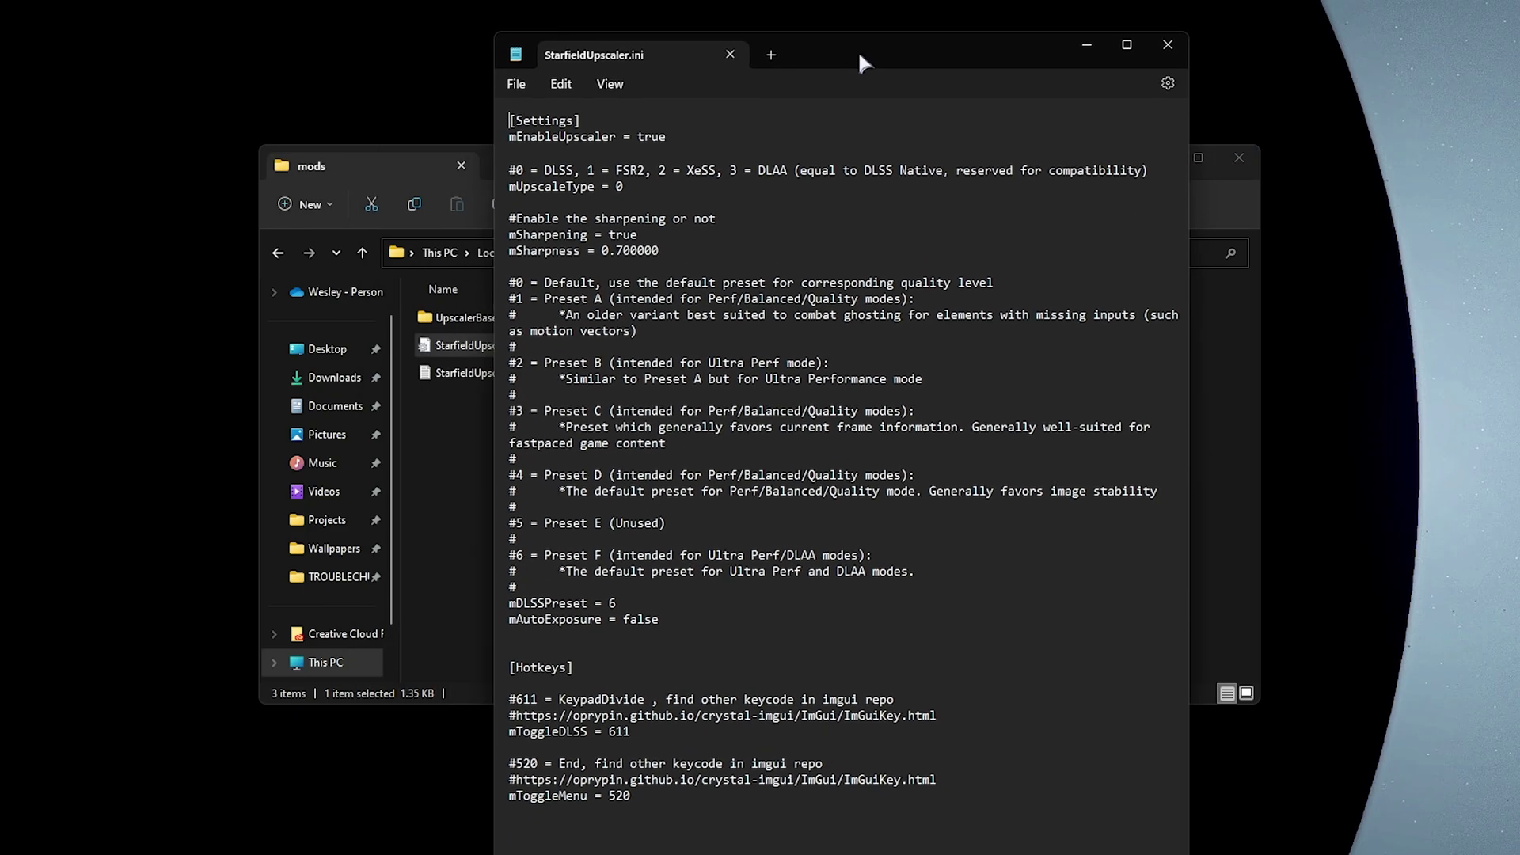
pyautogui.moveTo(858, 51); pyautogui.dragTo(776, 2)
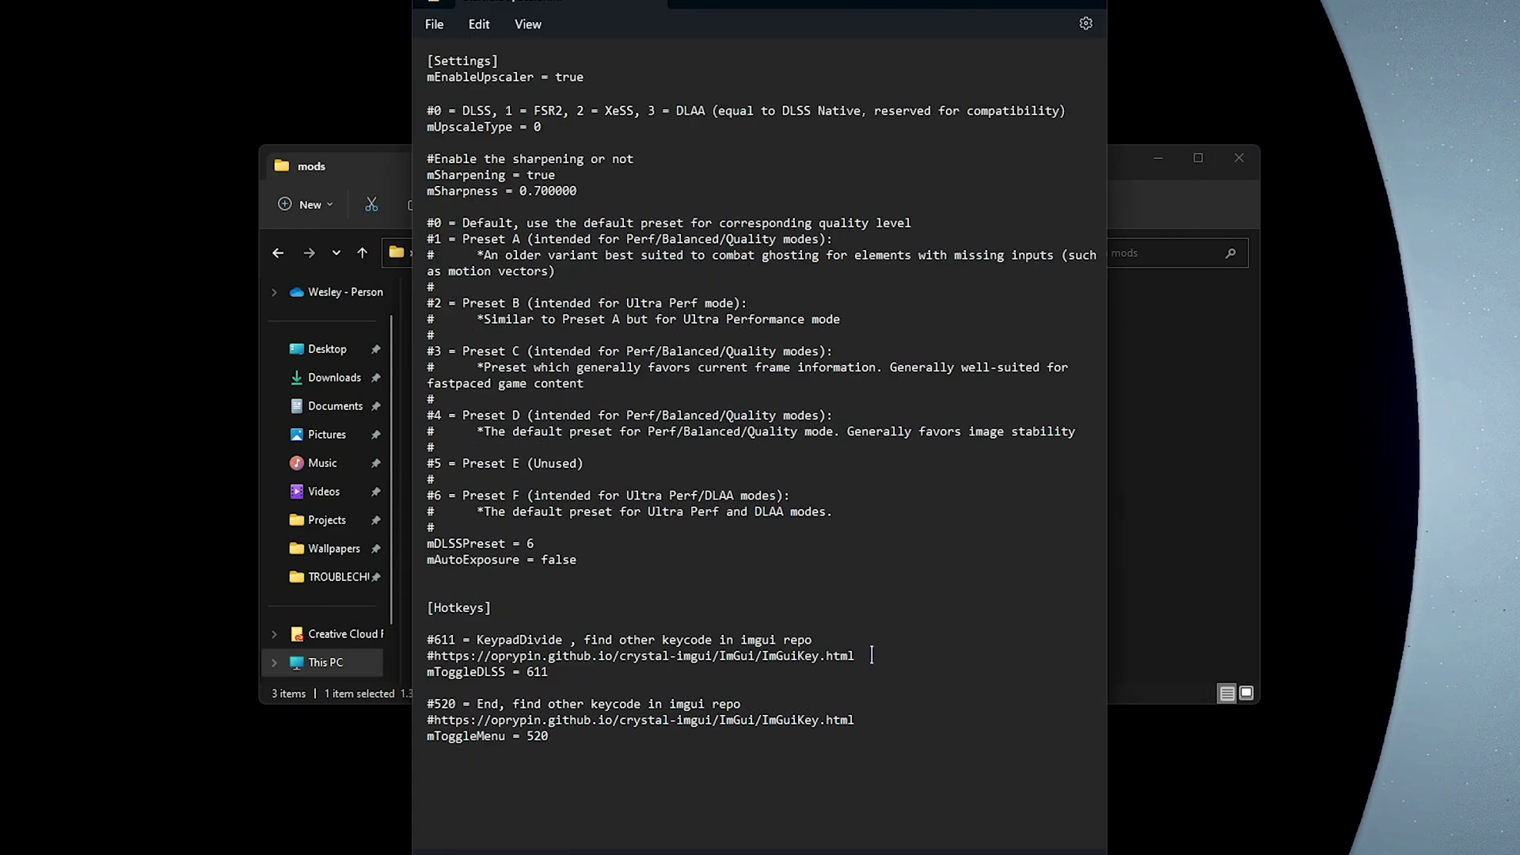
# - Examine the Hotkeys section for the keycode reference link, the KeypadDivide comment and the mToggleDLSS setting
pyautogui.moveTo(871, 655); pyautogui.dragTo(486, 655)
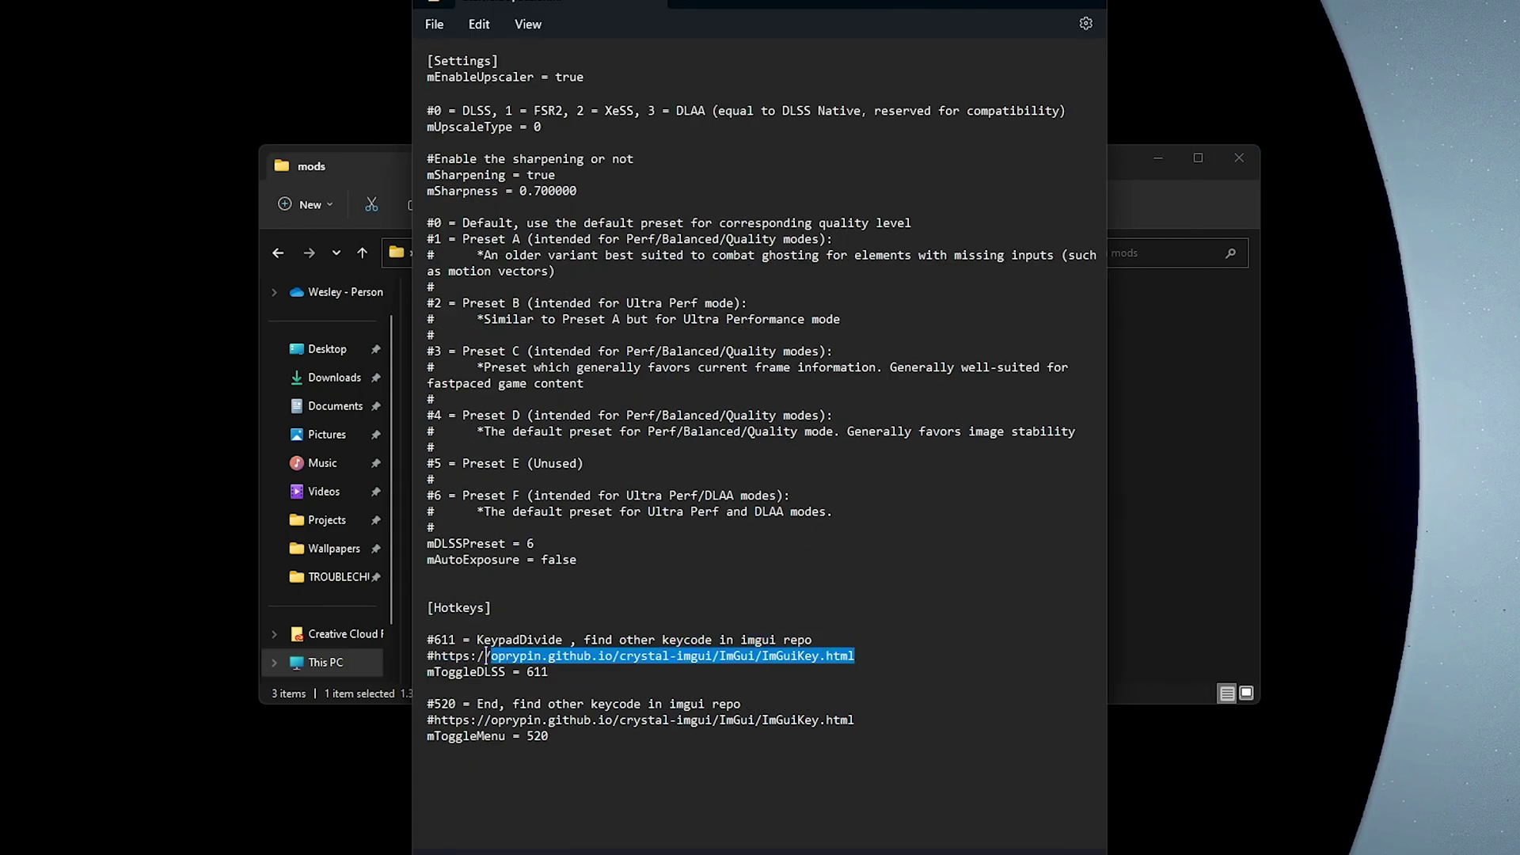
pyautogui.doubleClick(538, 671)
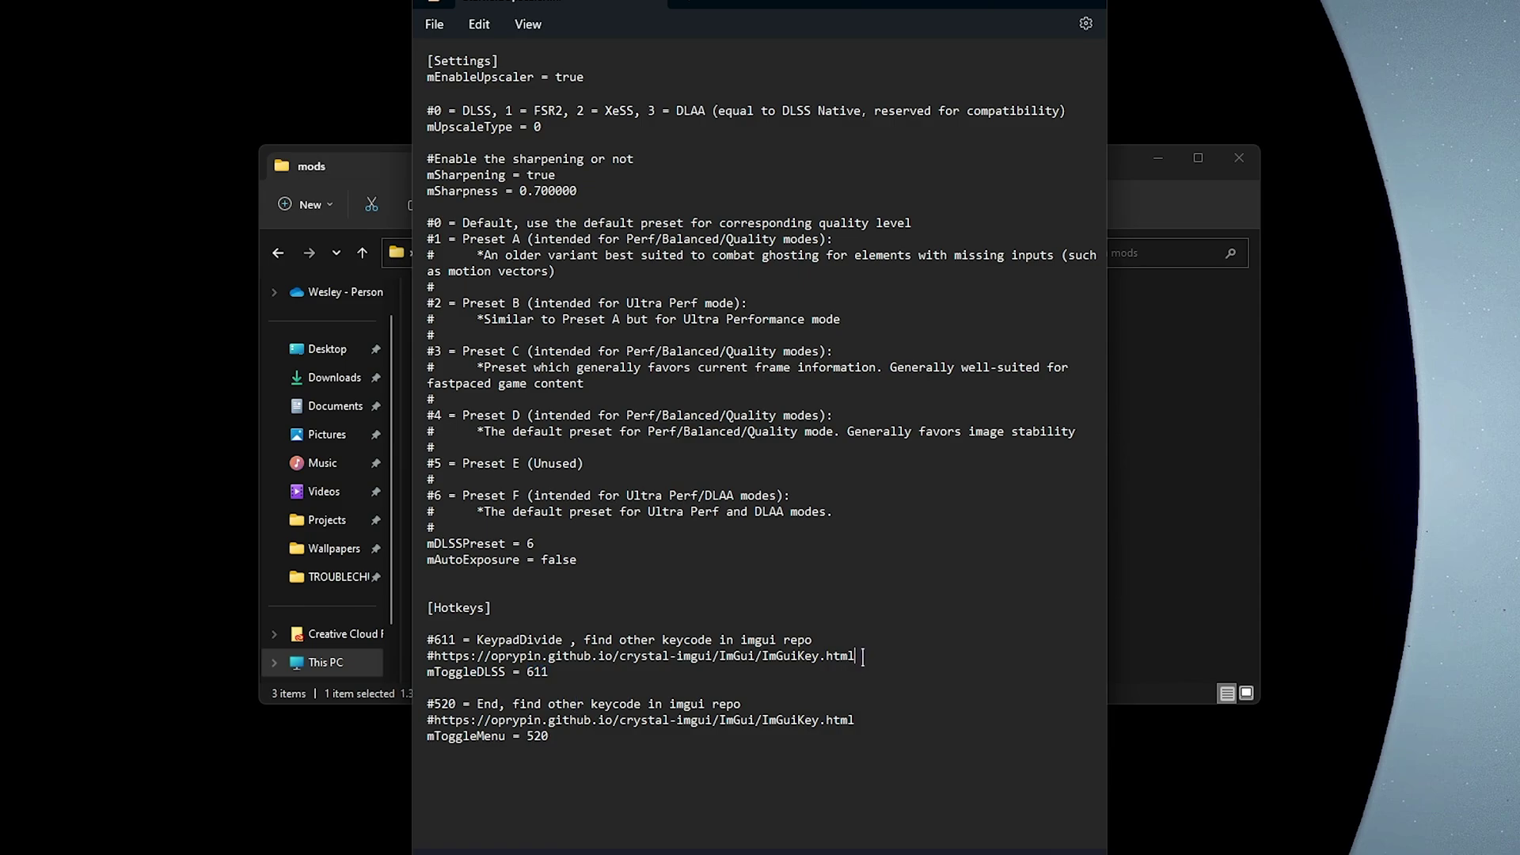
pyautogui.moveTo(862, 656); pyautogui.dragTo(434, 663)
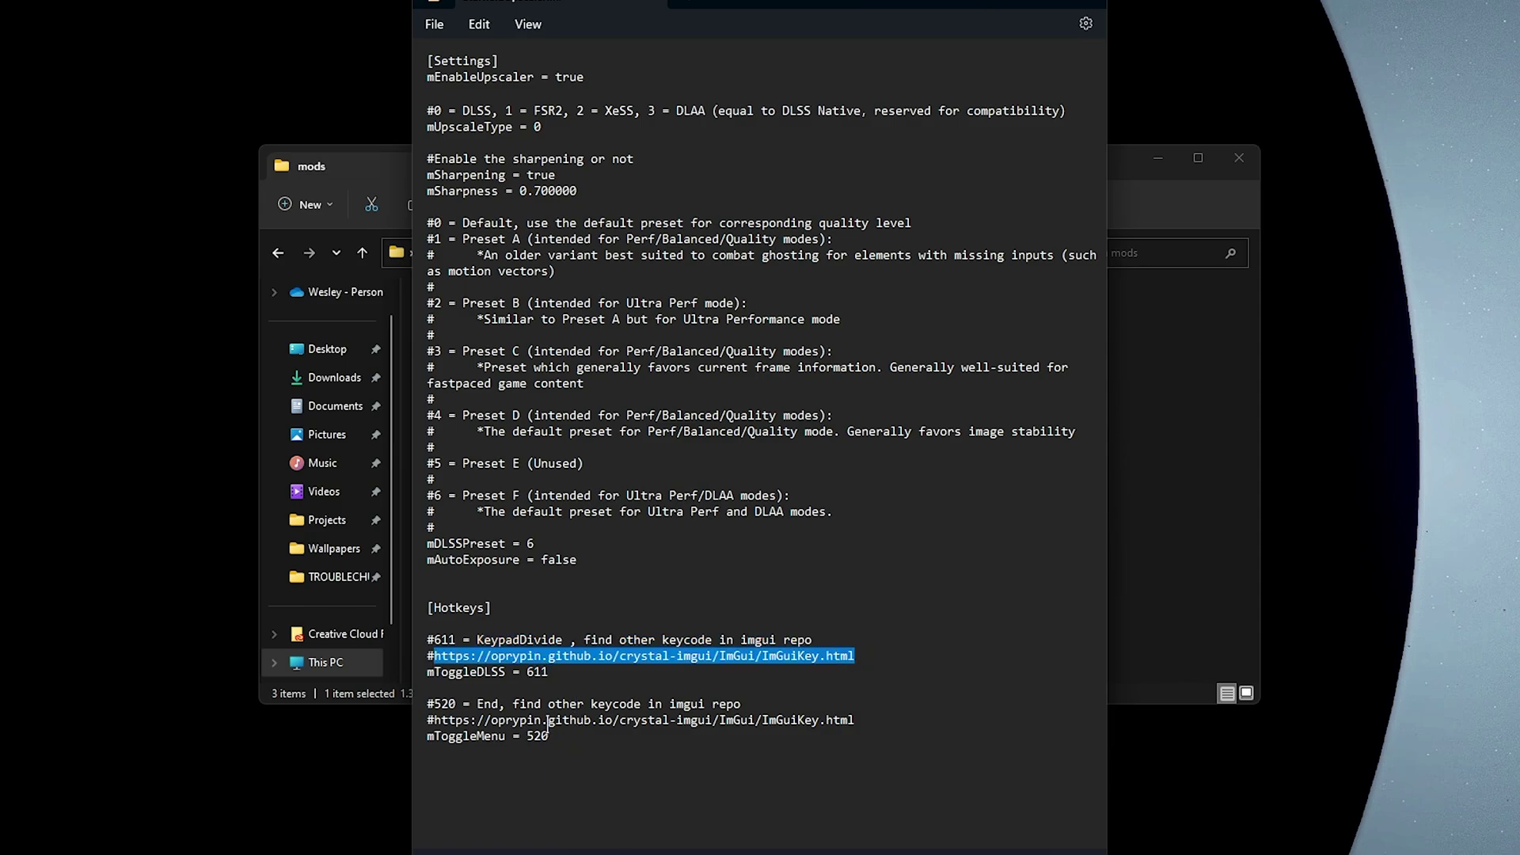
pyautogui.doubleClick(523, 641)
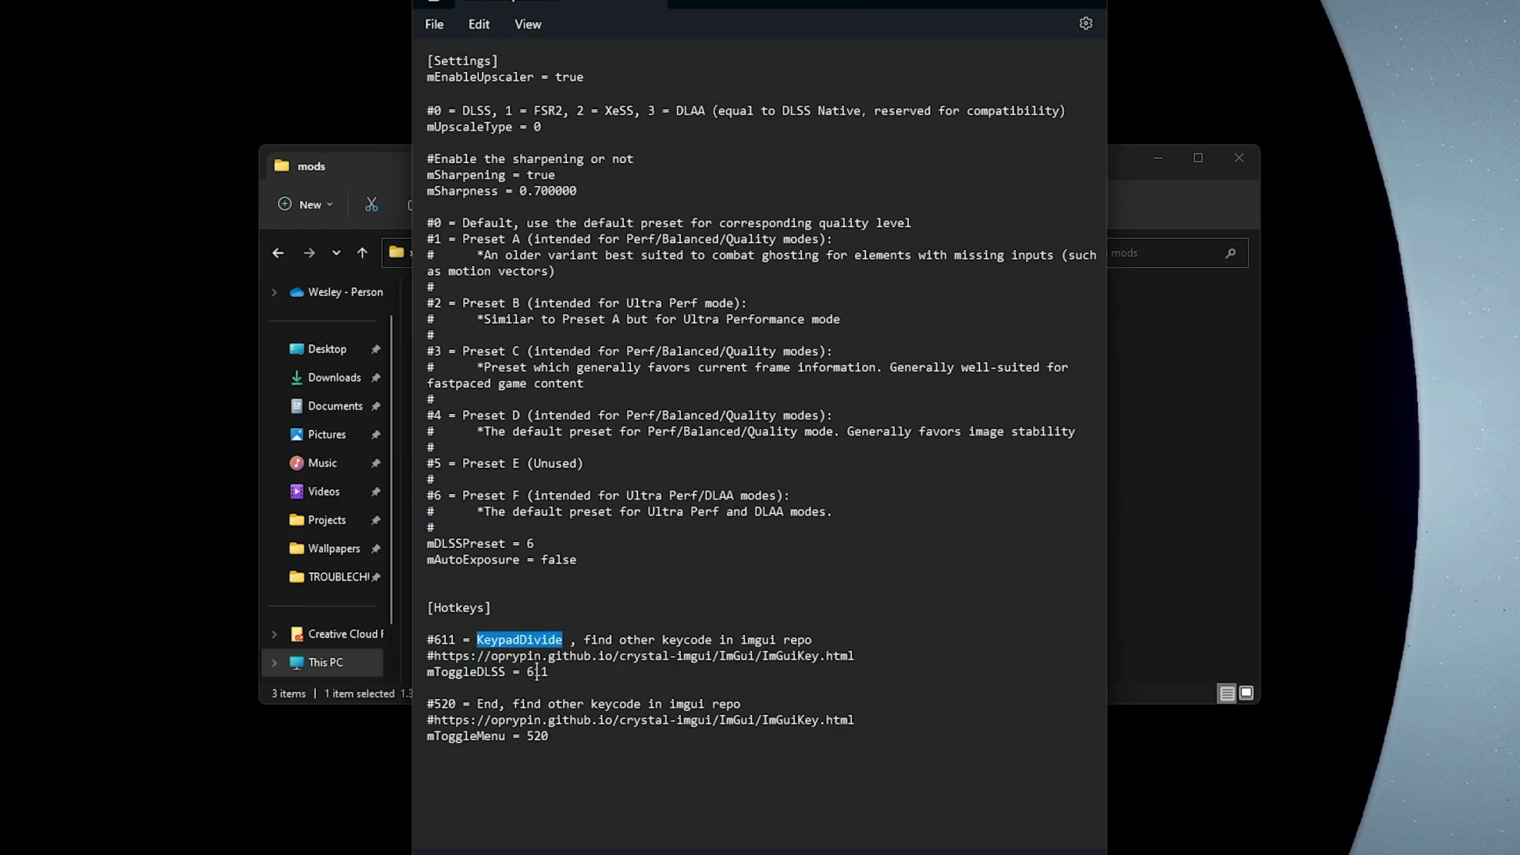
pyautogui.click(539, 673)
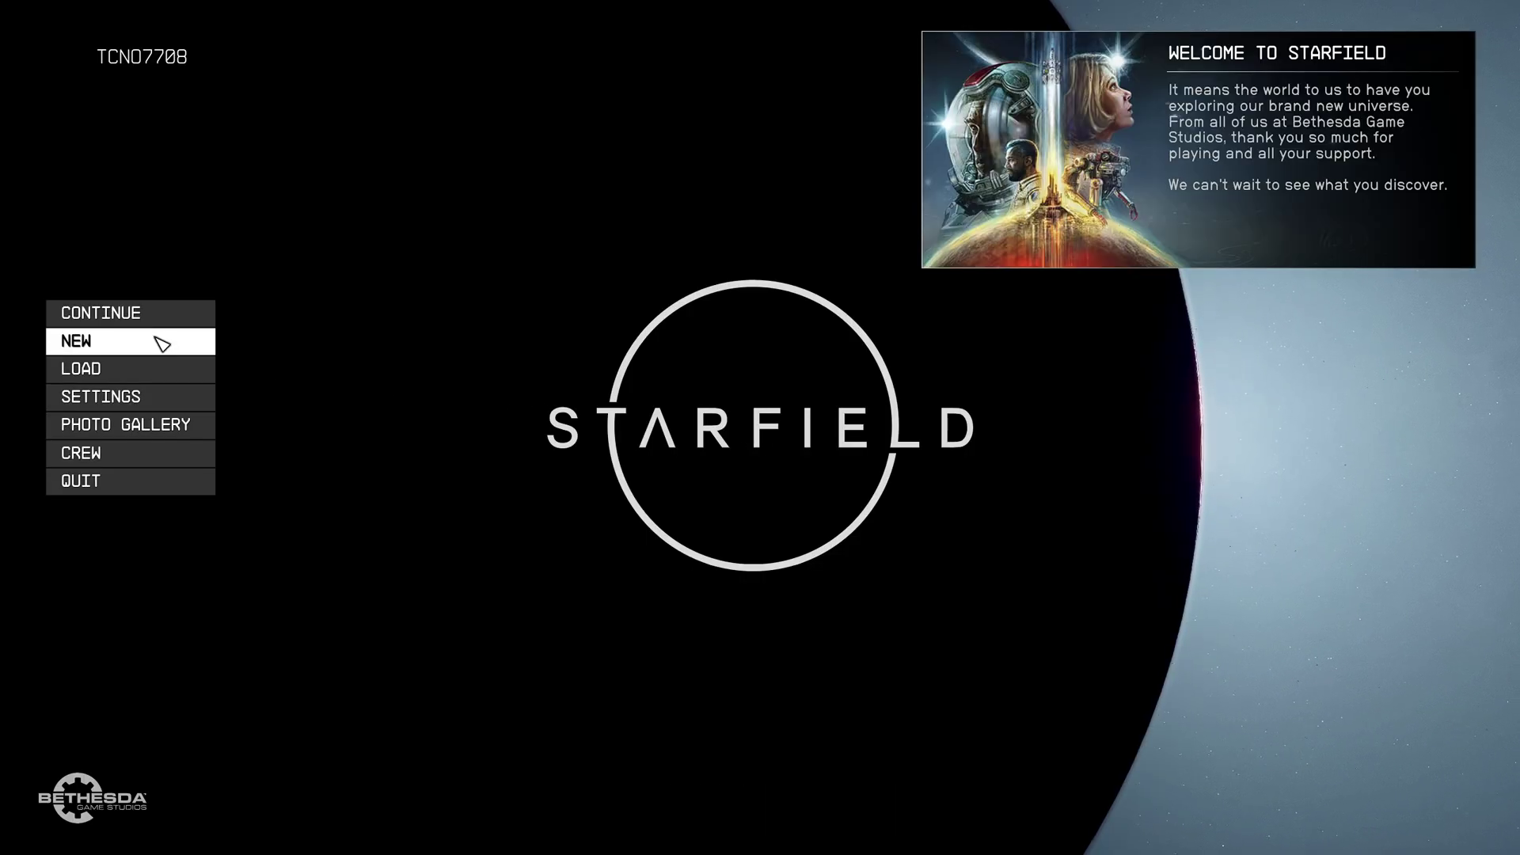
# - Continue the most recent Starfield save and move around the walkway to face the outpost buildings
pyautogui.click(156, 315)
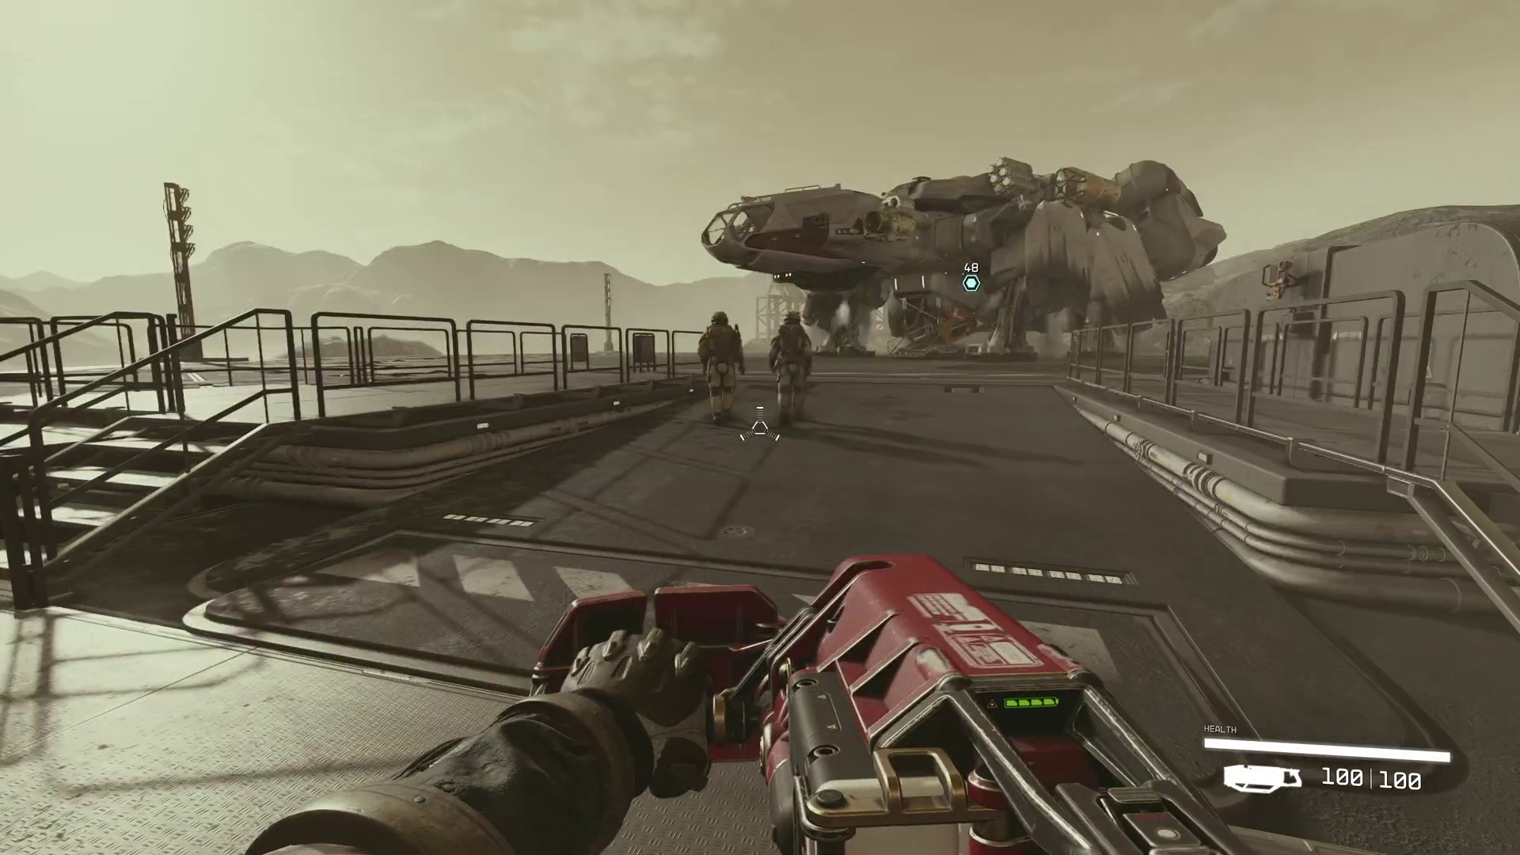
pyautogui.press('w')
pyautogui.press('space')
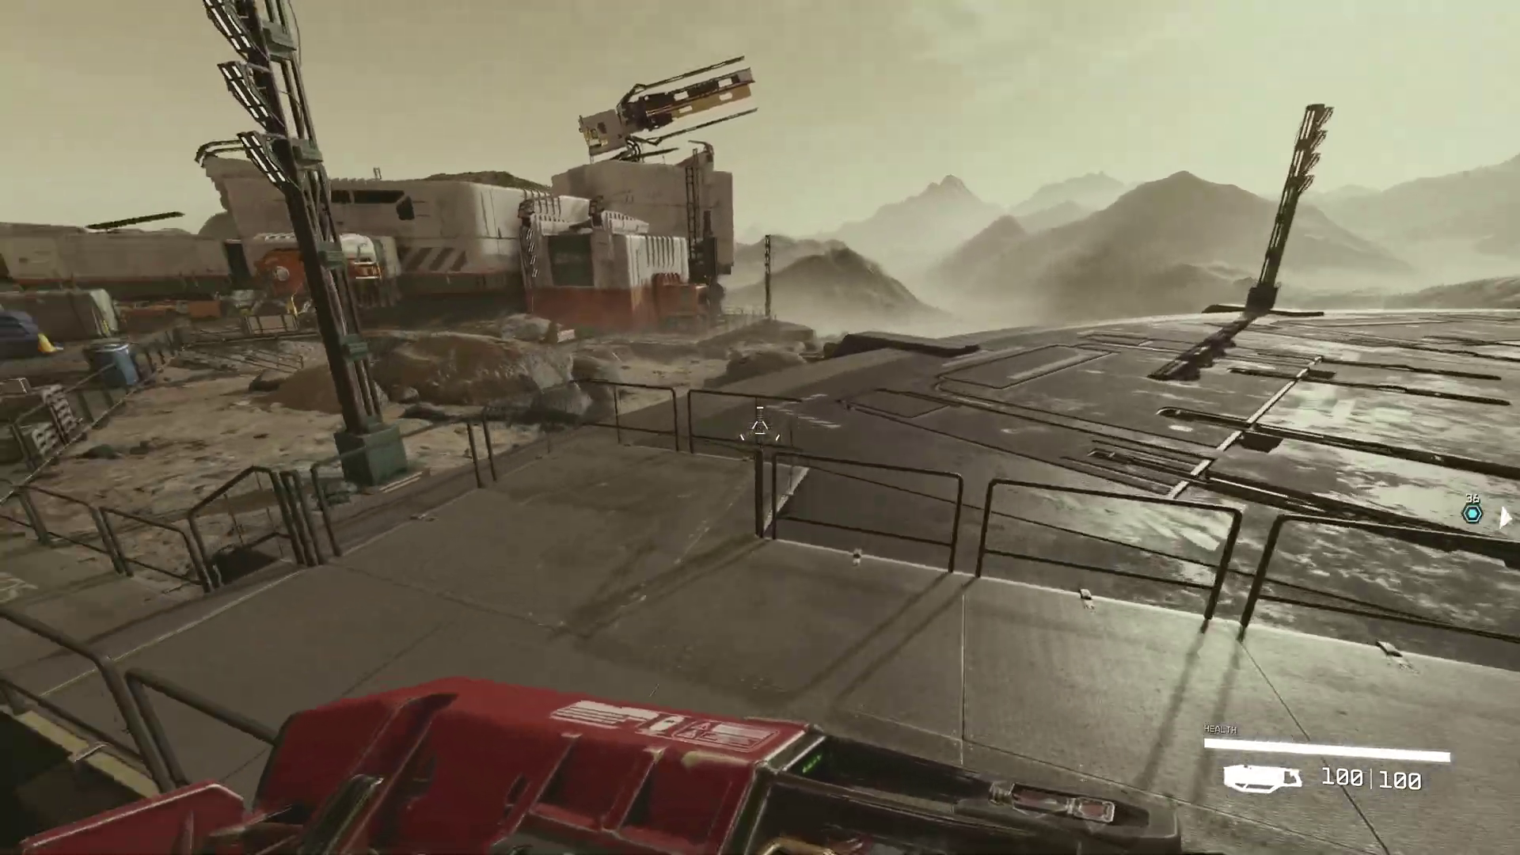
pyautogui.press('space')
pyautogui.press('w')
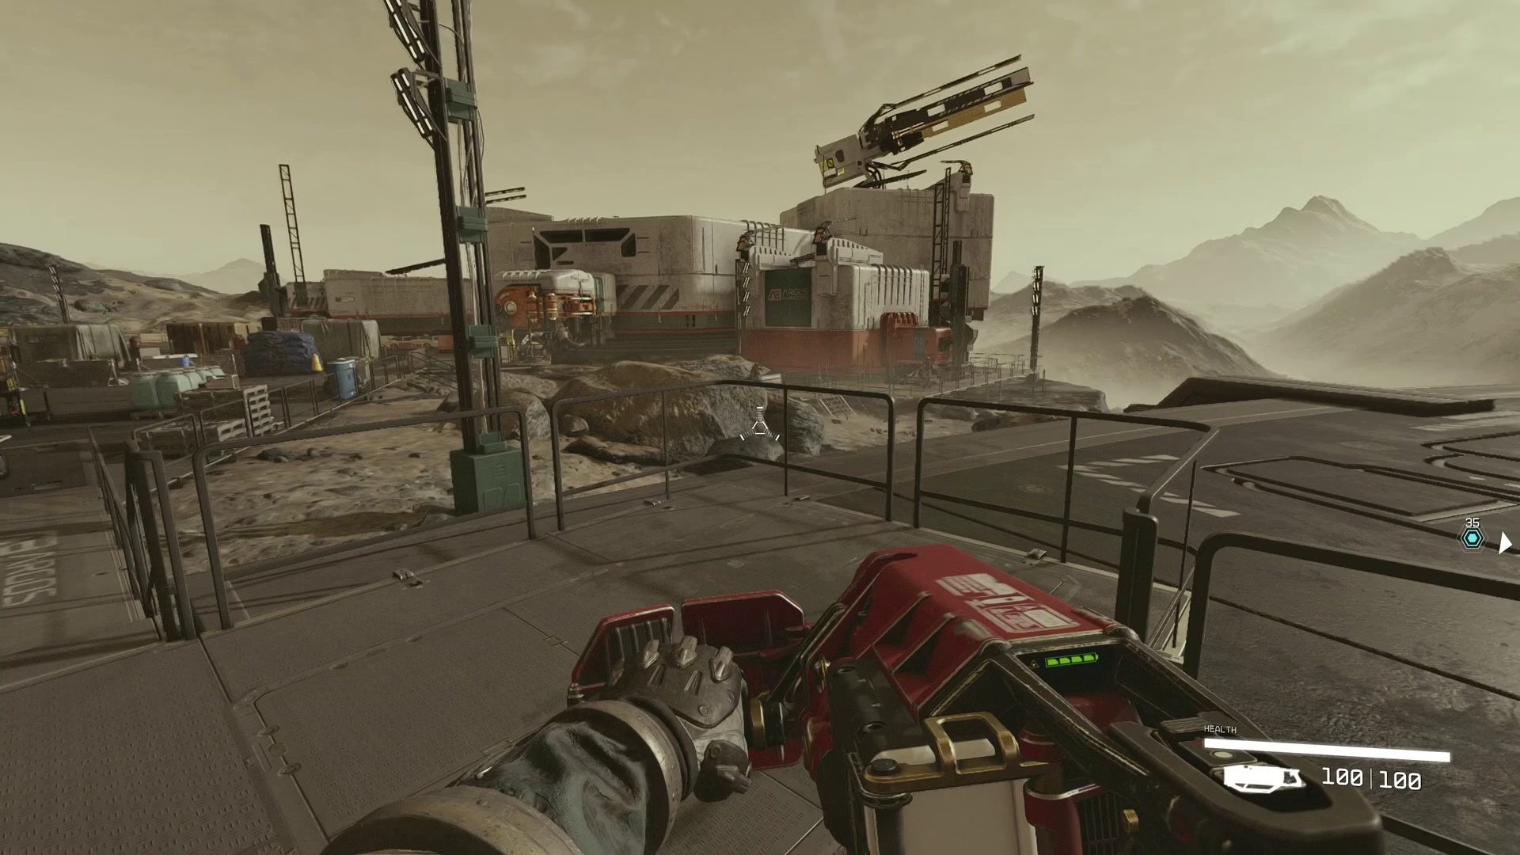
pyautogui.press('s')
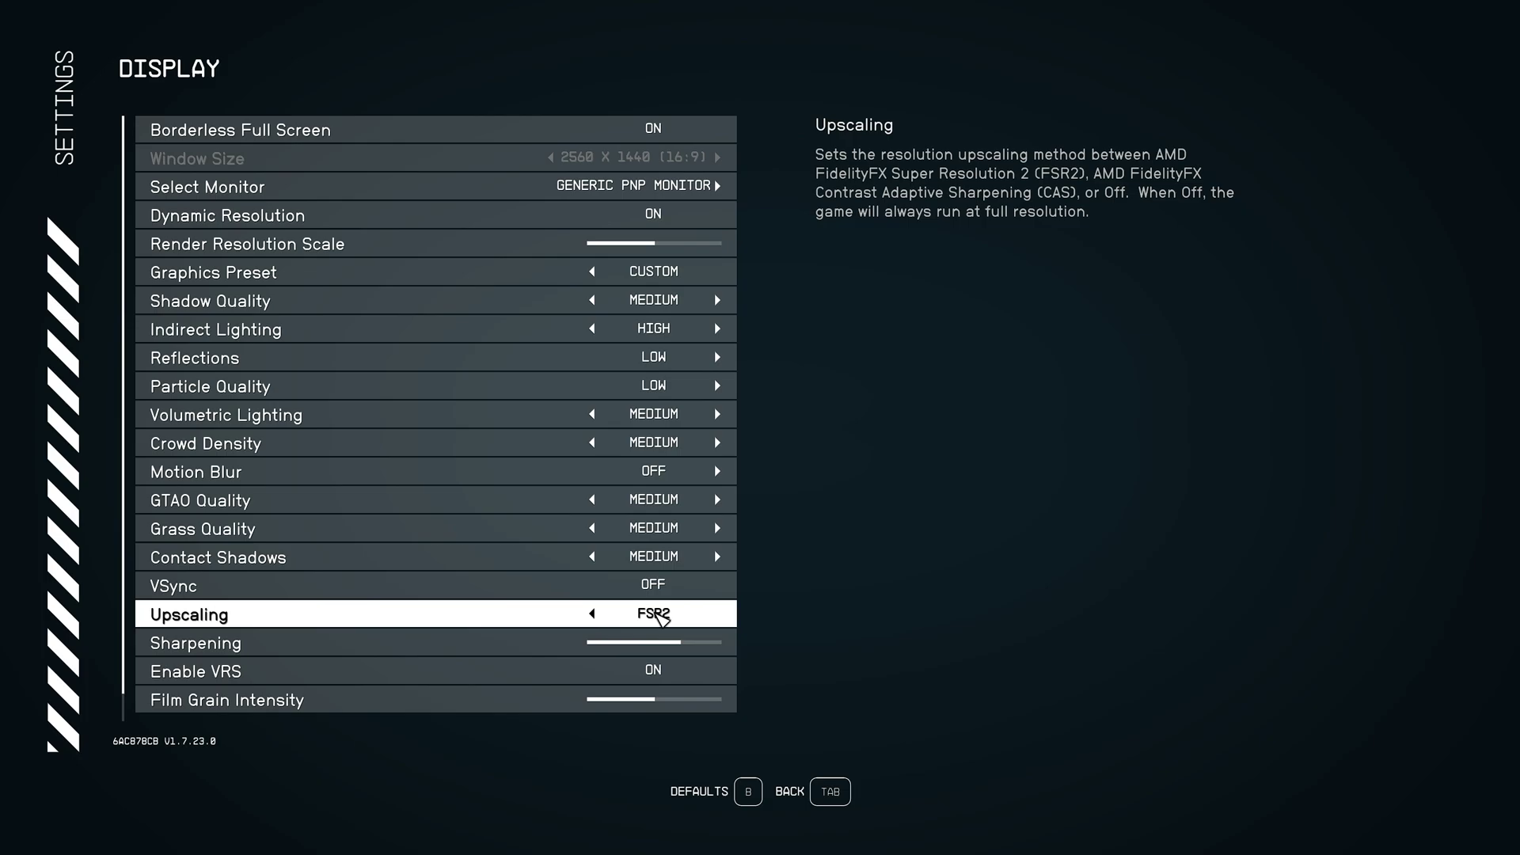
# - Check the Upscaling option in the Display settings and return to the game
pyautogui.press('Tab')
pyautogui.press('Tab')
pyautogui.press('Tab')
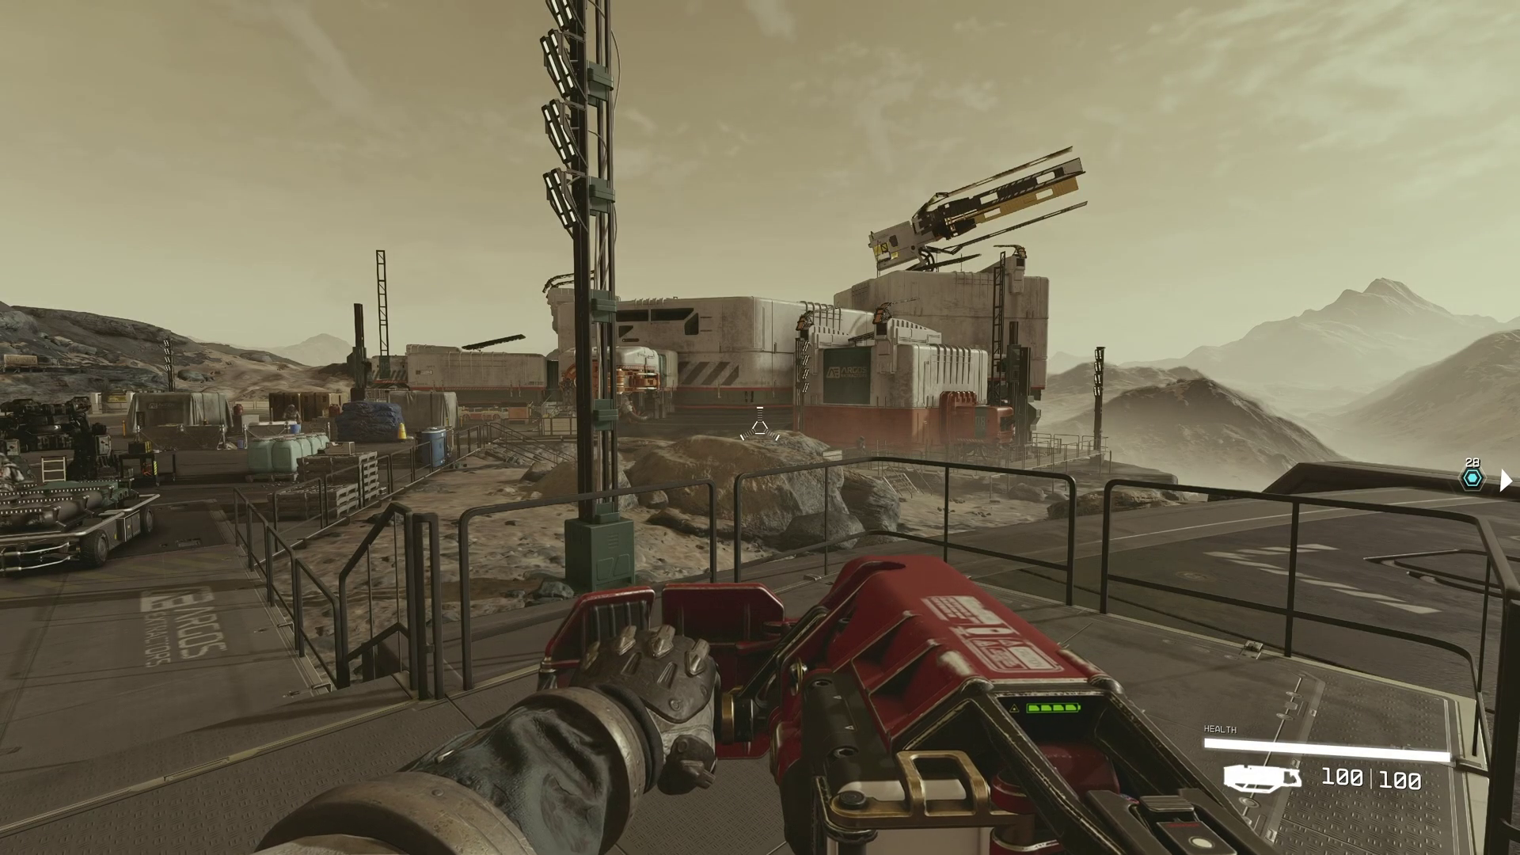
# - Show and hide the Starfield Upscaler Settings overlay during gameplay, and bring it up again over the pause menu
pyautogui.press('End')
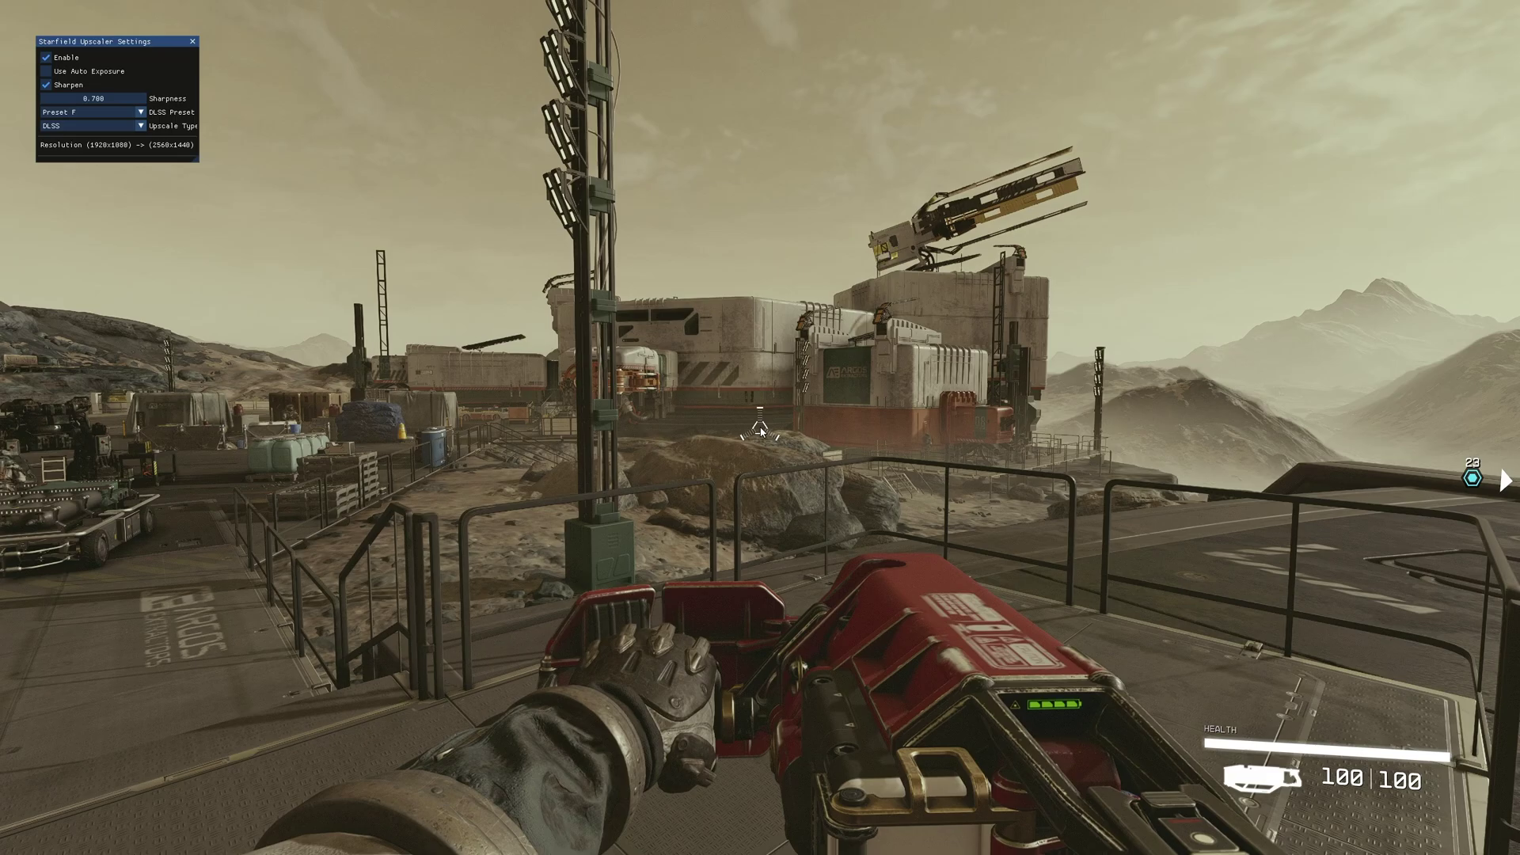
pyautogui.press('End')
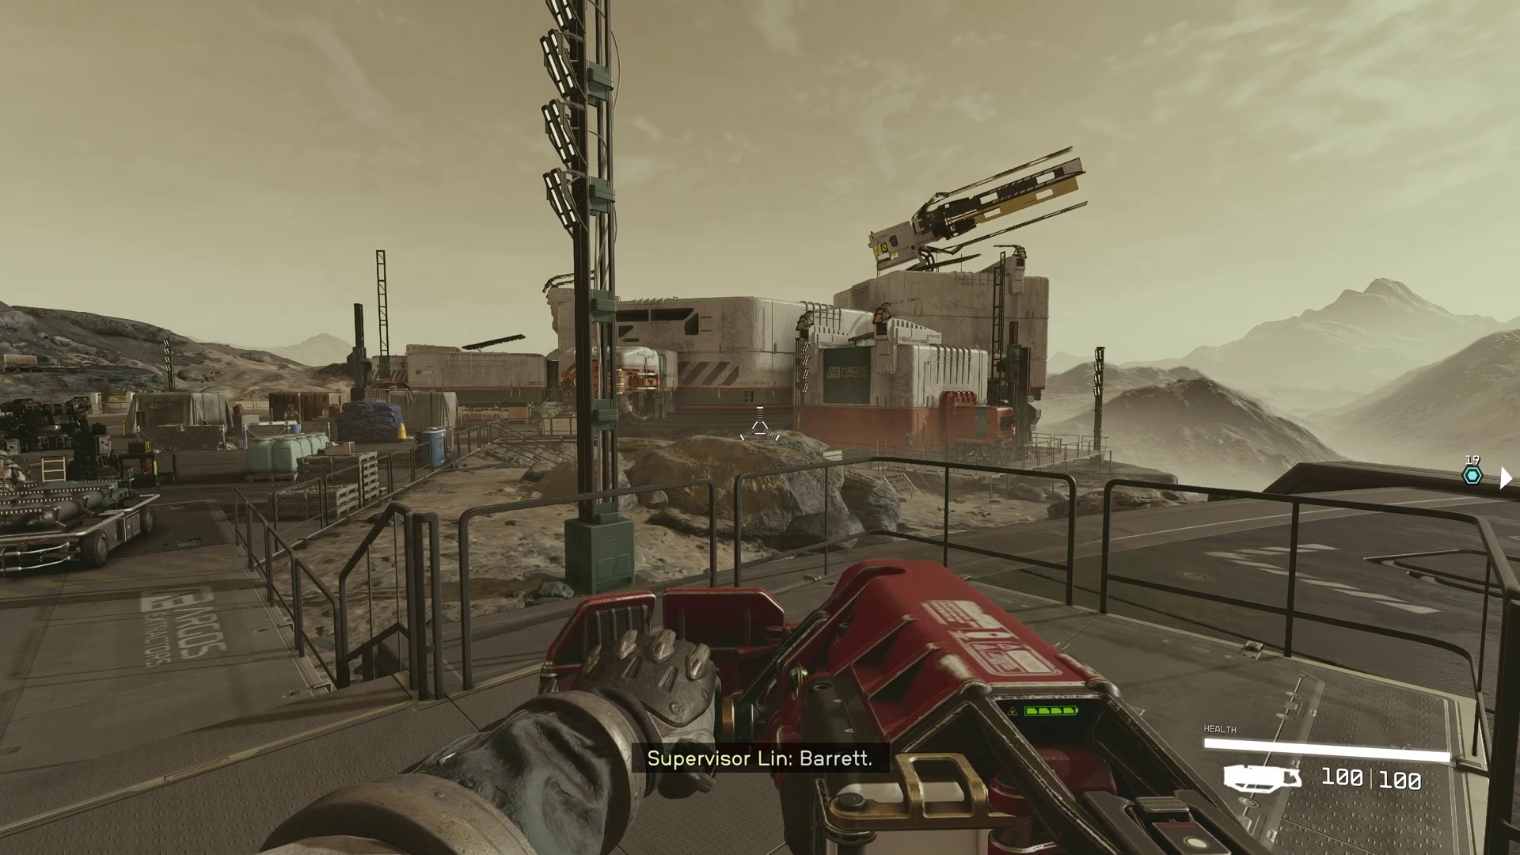
pyautogui.press('Escape')
pyautogui.press('End')
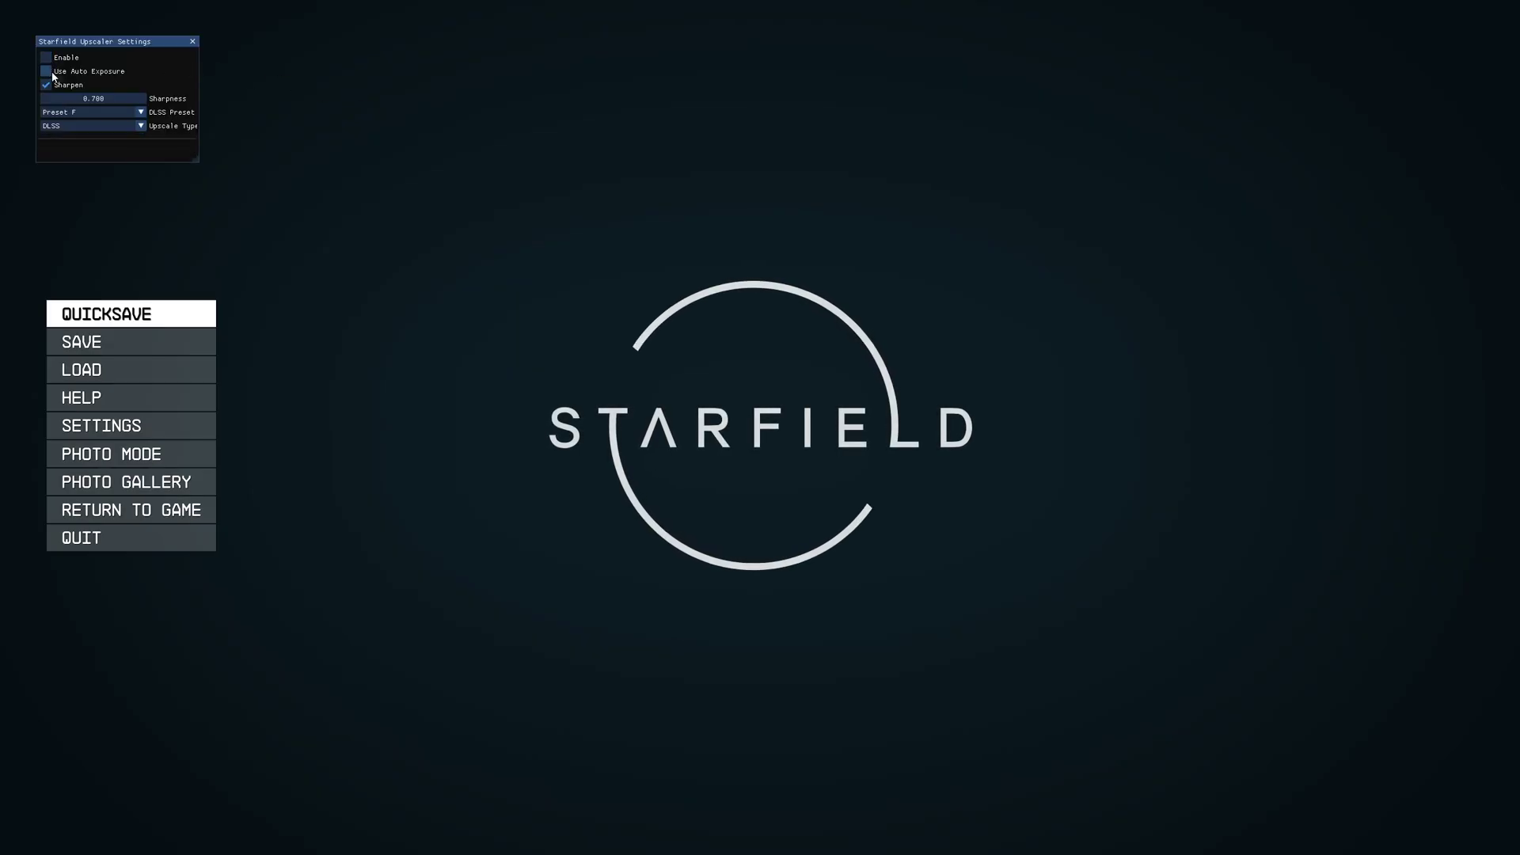
# - Hide the upscaler settings, resume the game, and show the hardware monitoring overlay with the framerate
pyautogui.press('End')
pyautogui.press('Escape')
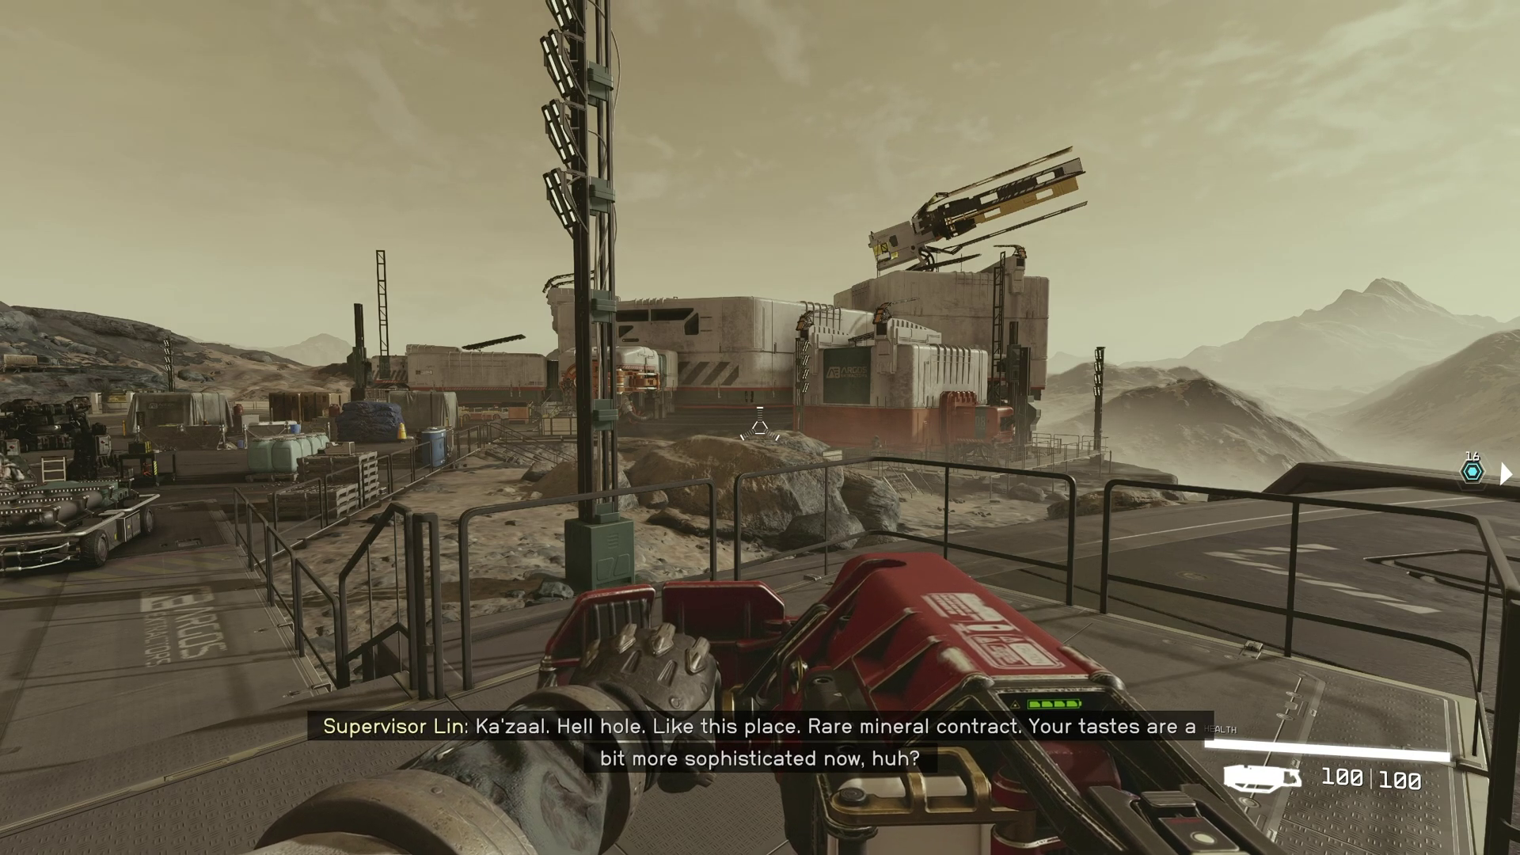
pyautogui.hotkey('alt', 'o')
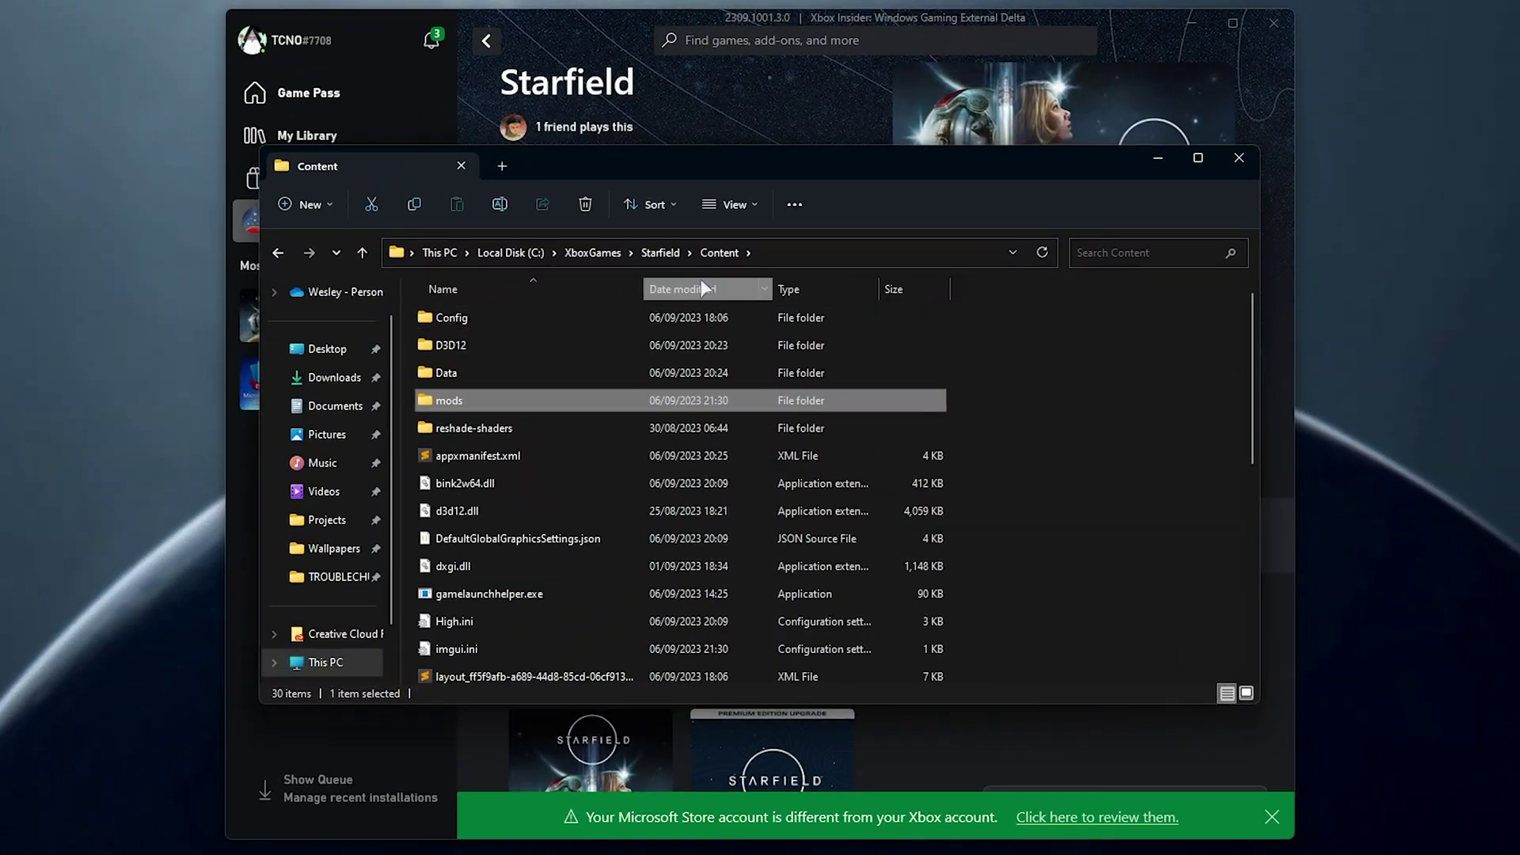
# - Move dxgi.dll, ReShade.ini, d3d12.dll, StarfieldUpscalerPreset.ini, mods and reshade-shaders out of Starfield's Content folder into New folder (3)
pyautogui.click(685, 289)
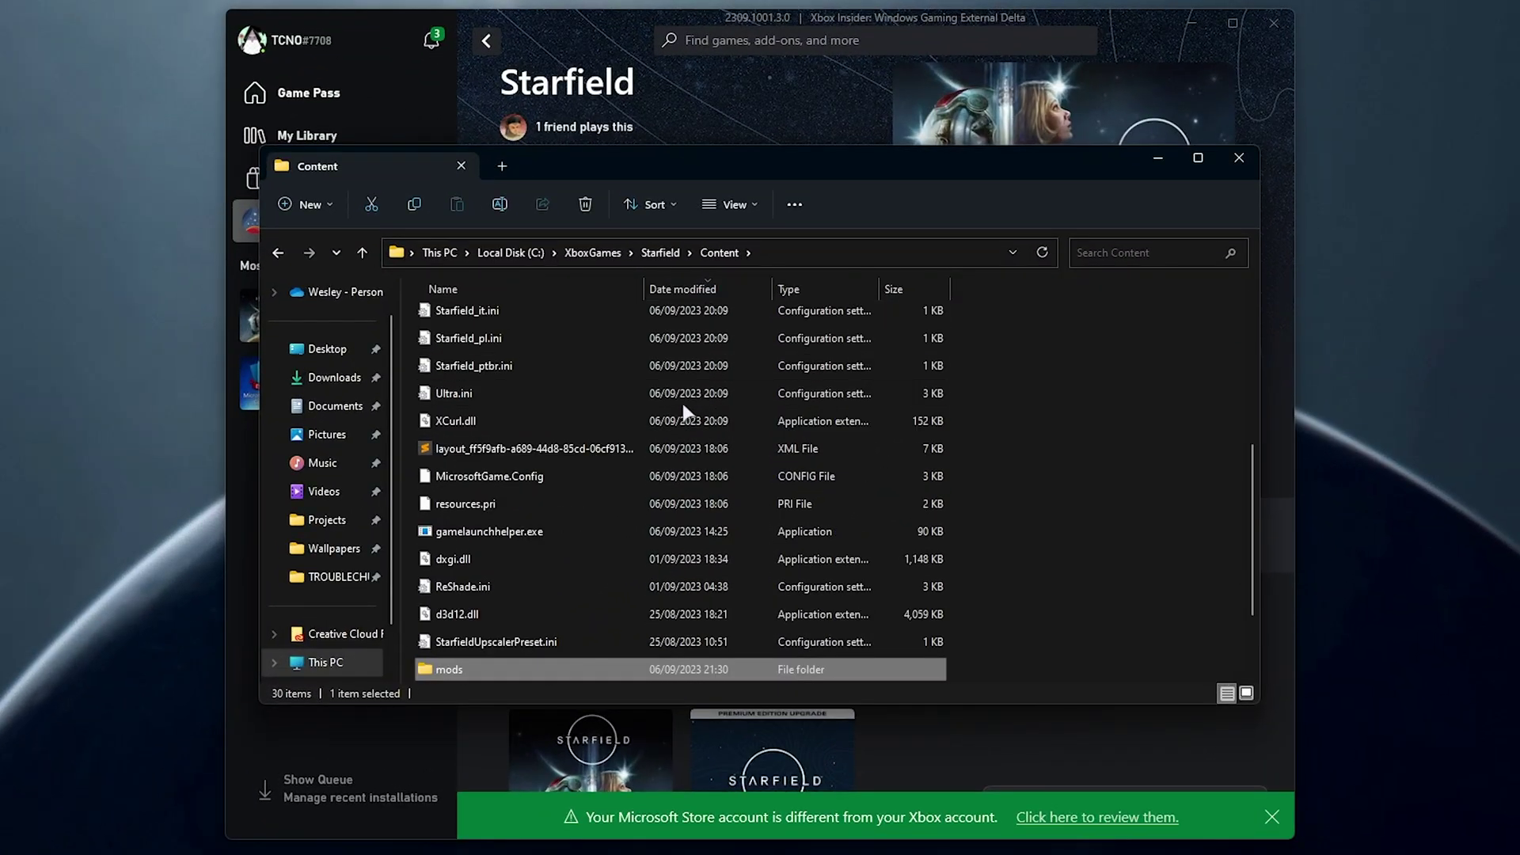
pyautogui.scroll(-1, 682, 402)
pyautogui.keyDown('shift'); pyautogui.click(498, 495); pyautogui.keyUp('shift')
pyautogui.scroll(-1, 511, 541)
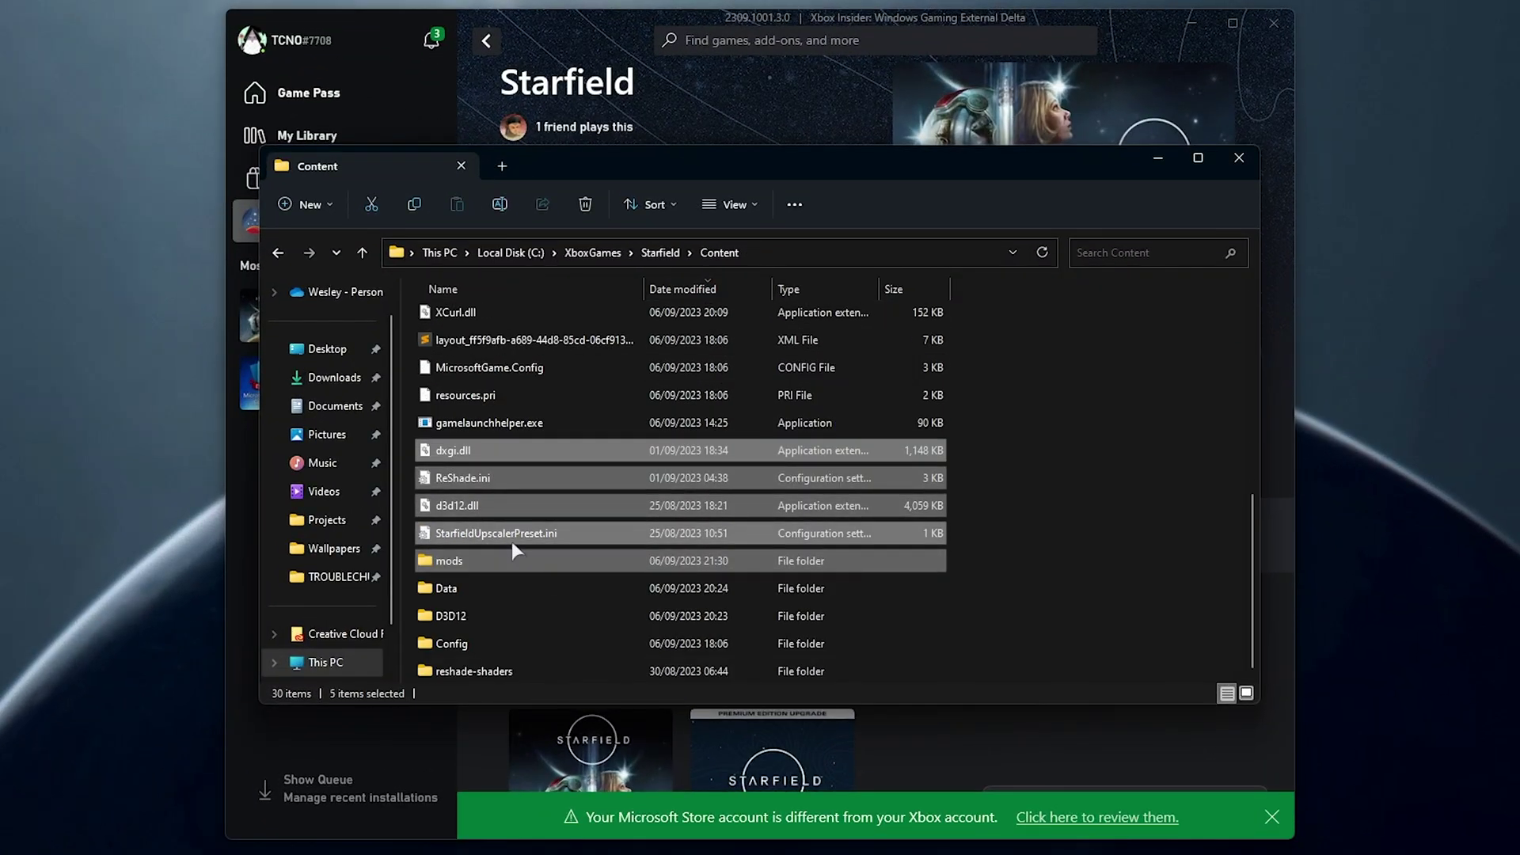
pyautogui.hotkey('ctrl', 'x')
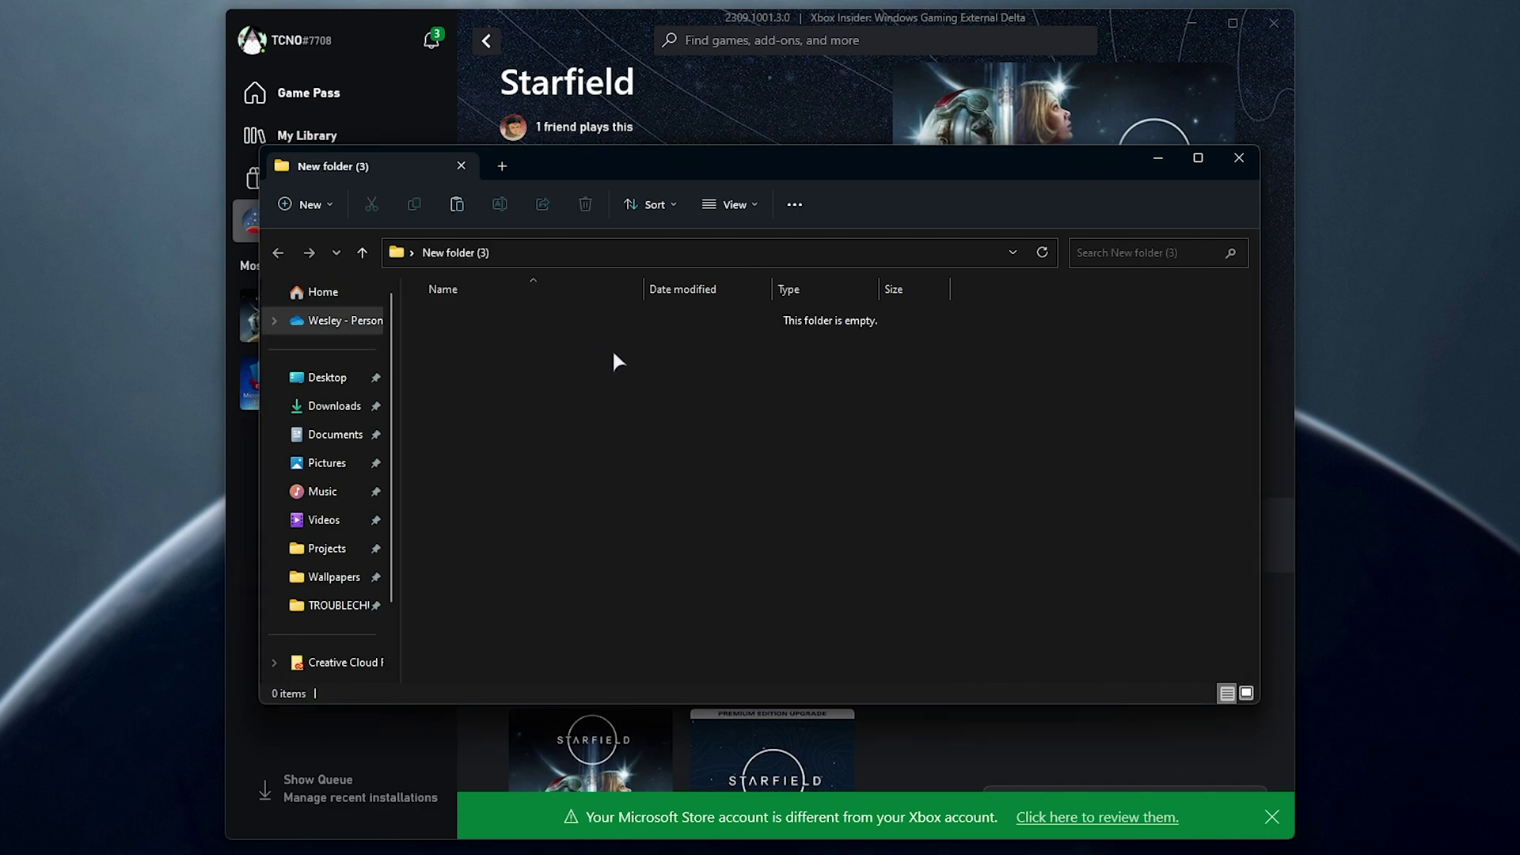
pyautogui.hotkey('ctrl', 'v')
pyautogui.moveTo(655, 163); pyautogui.dragTo(210, 174)
pyautogui.click(707, 170)
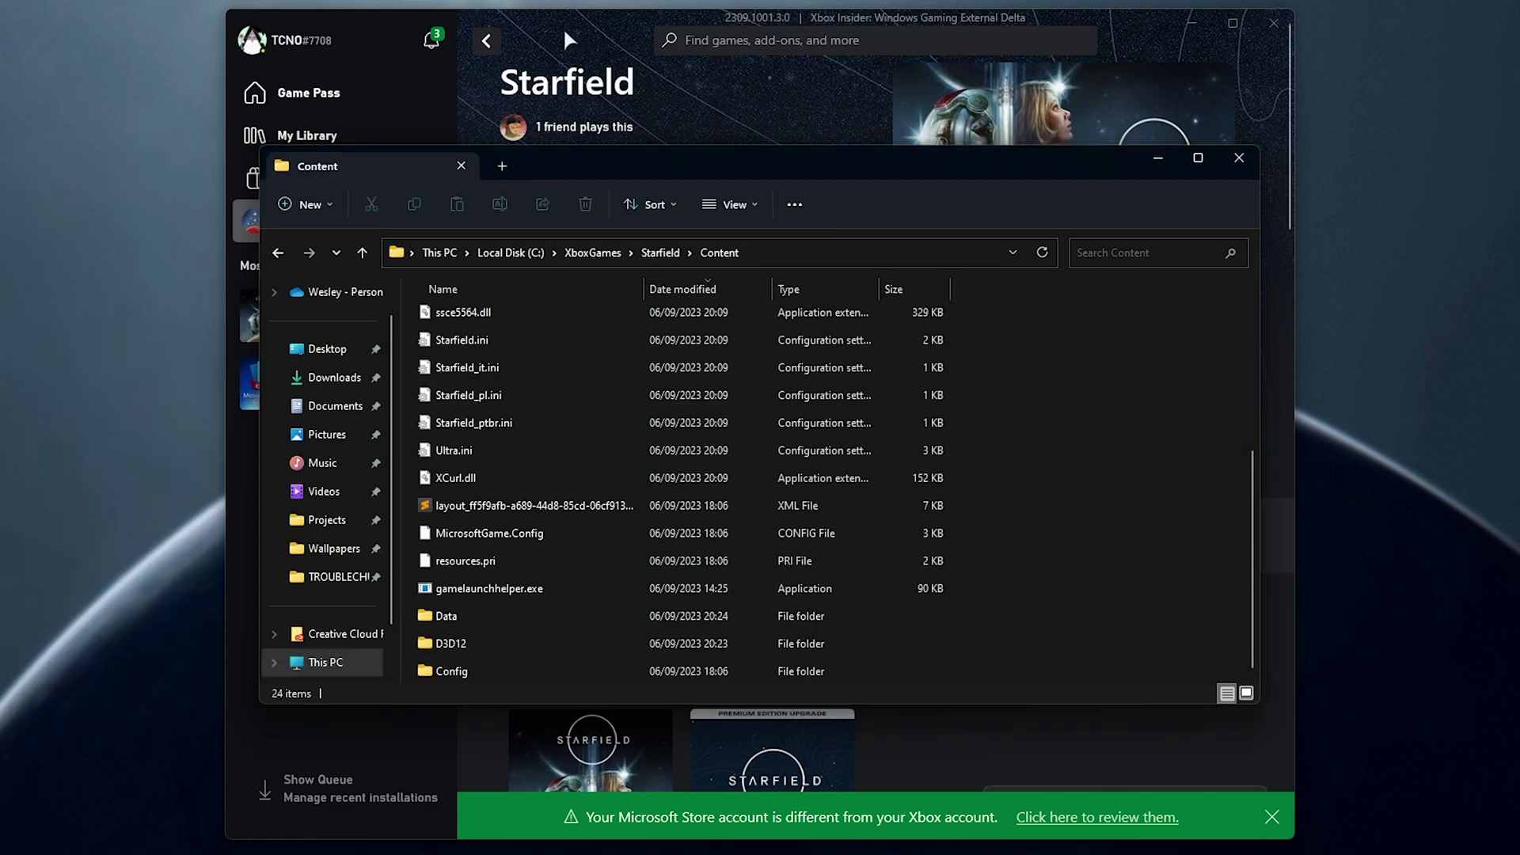
# - Launch Starfield from the Xbox app without the mod files and walk to the walkway viewpoint to compare the framerate
pyautogui.click(565, 35)
pyautogui.click(584, 448)
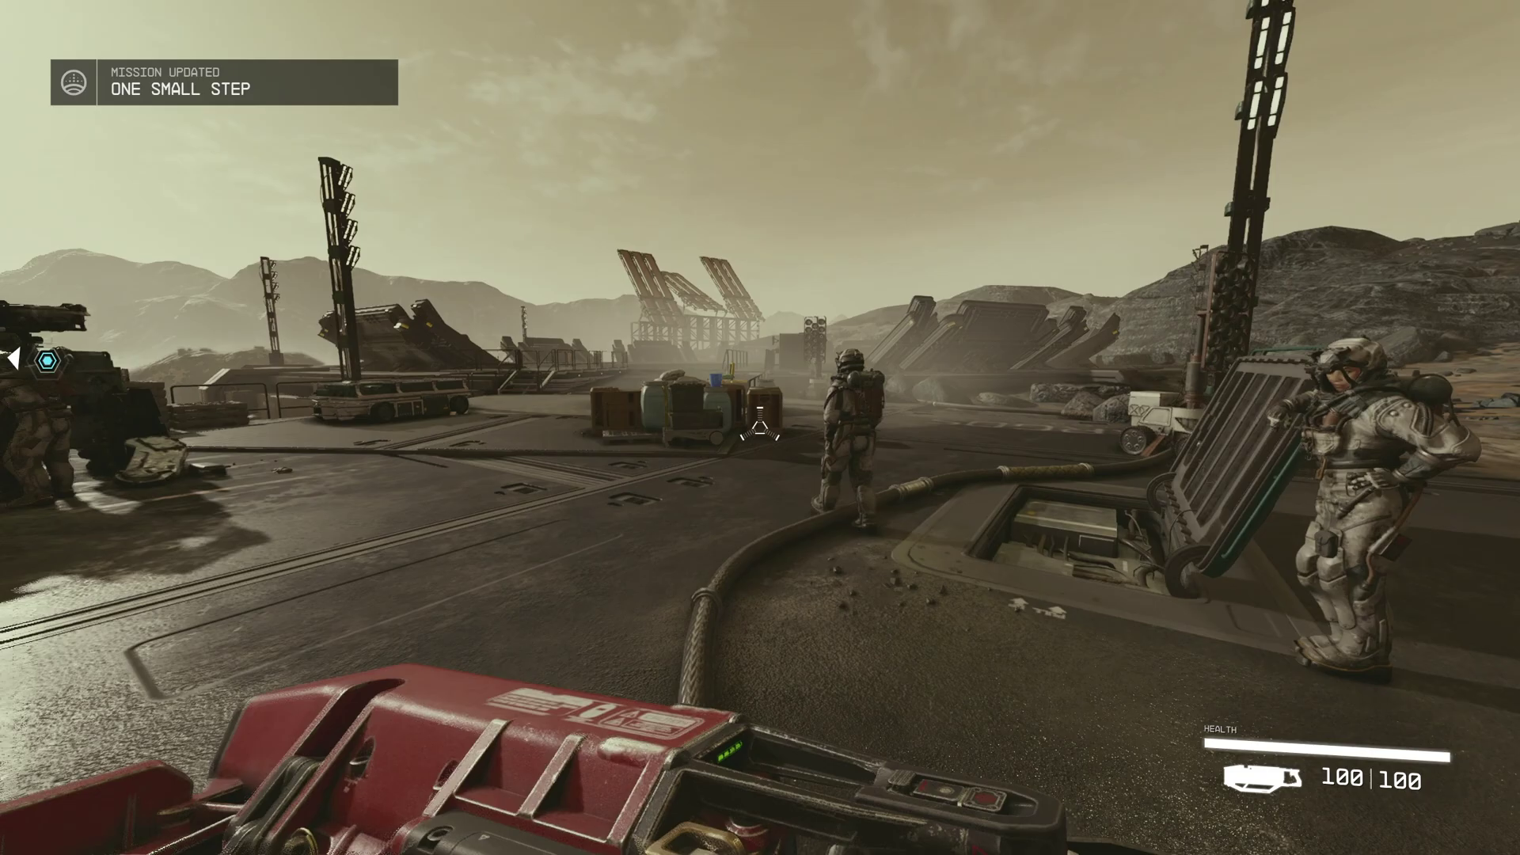
pyautogui.press('w')
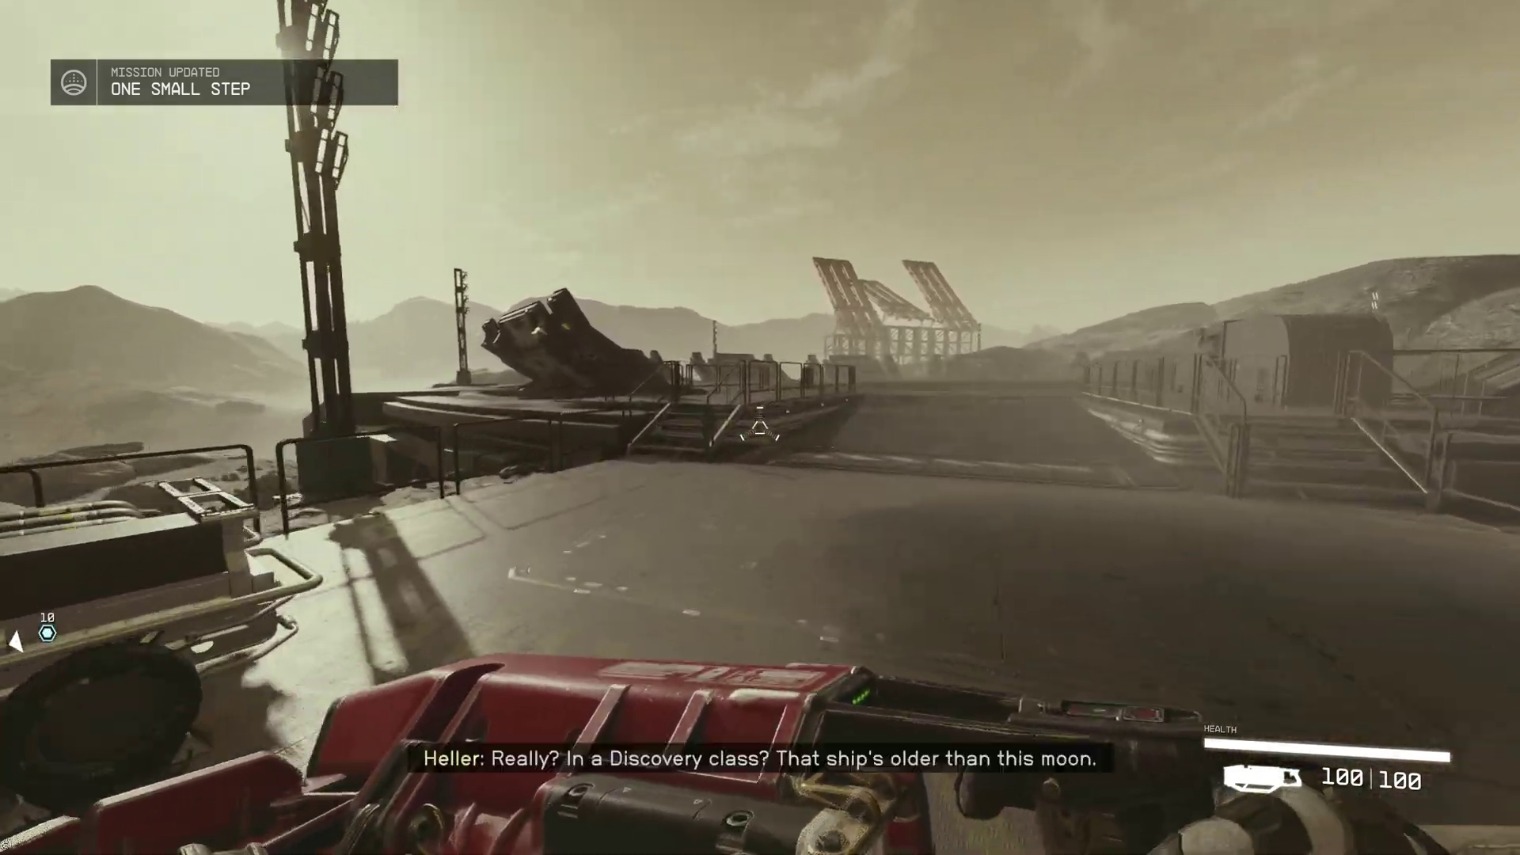
pyautogui.press('w')
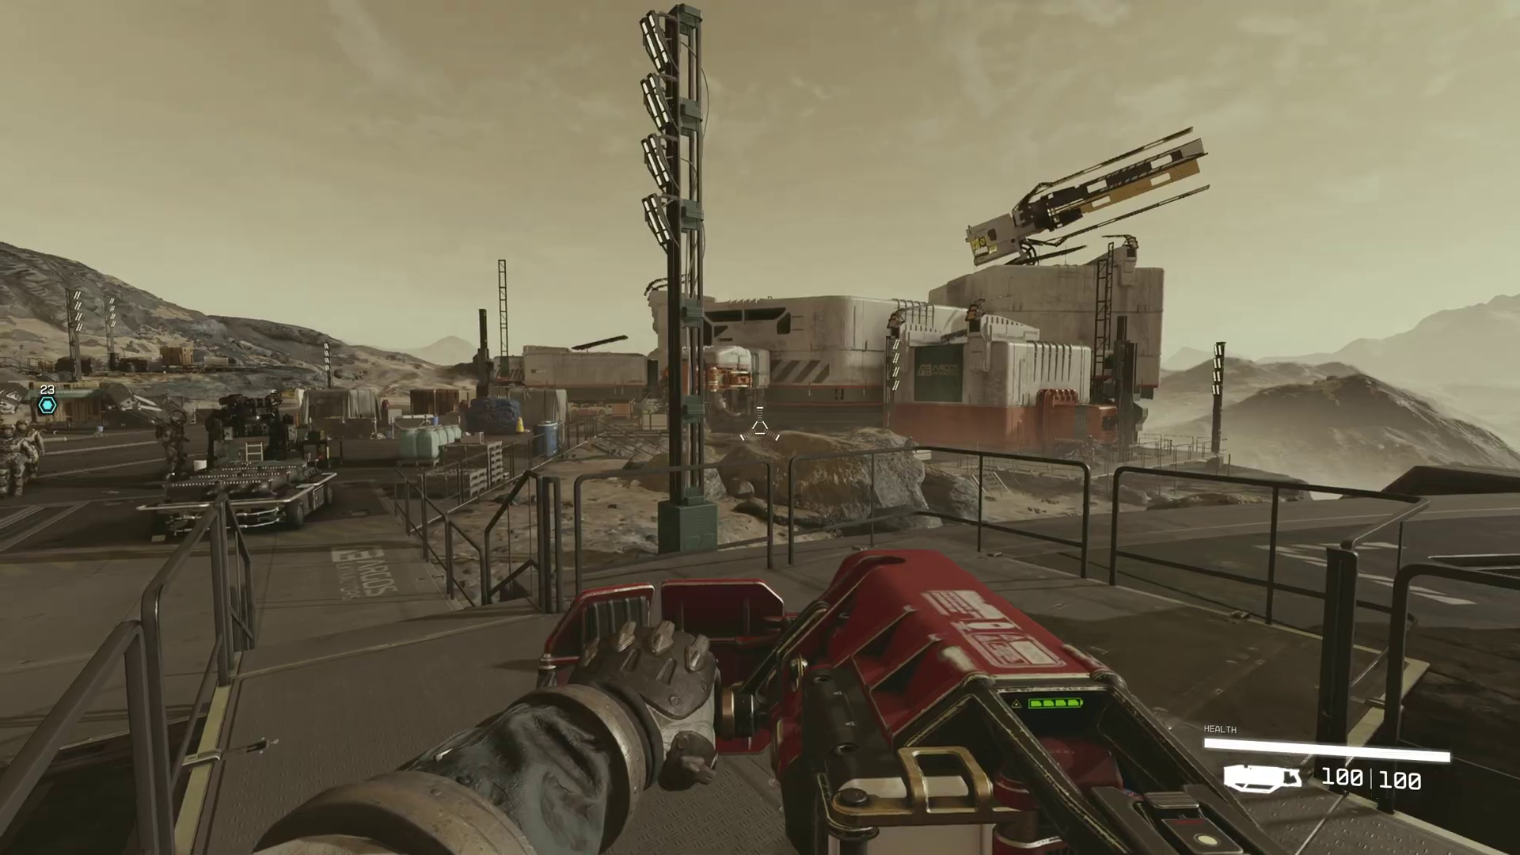
pyautogui.press('w')
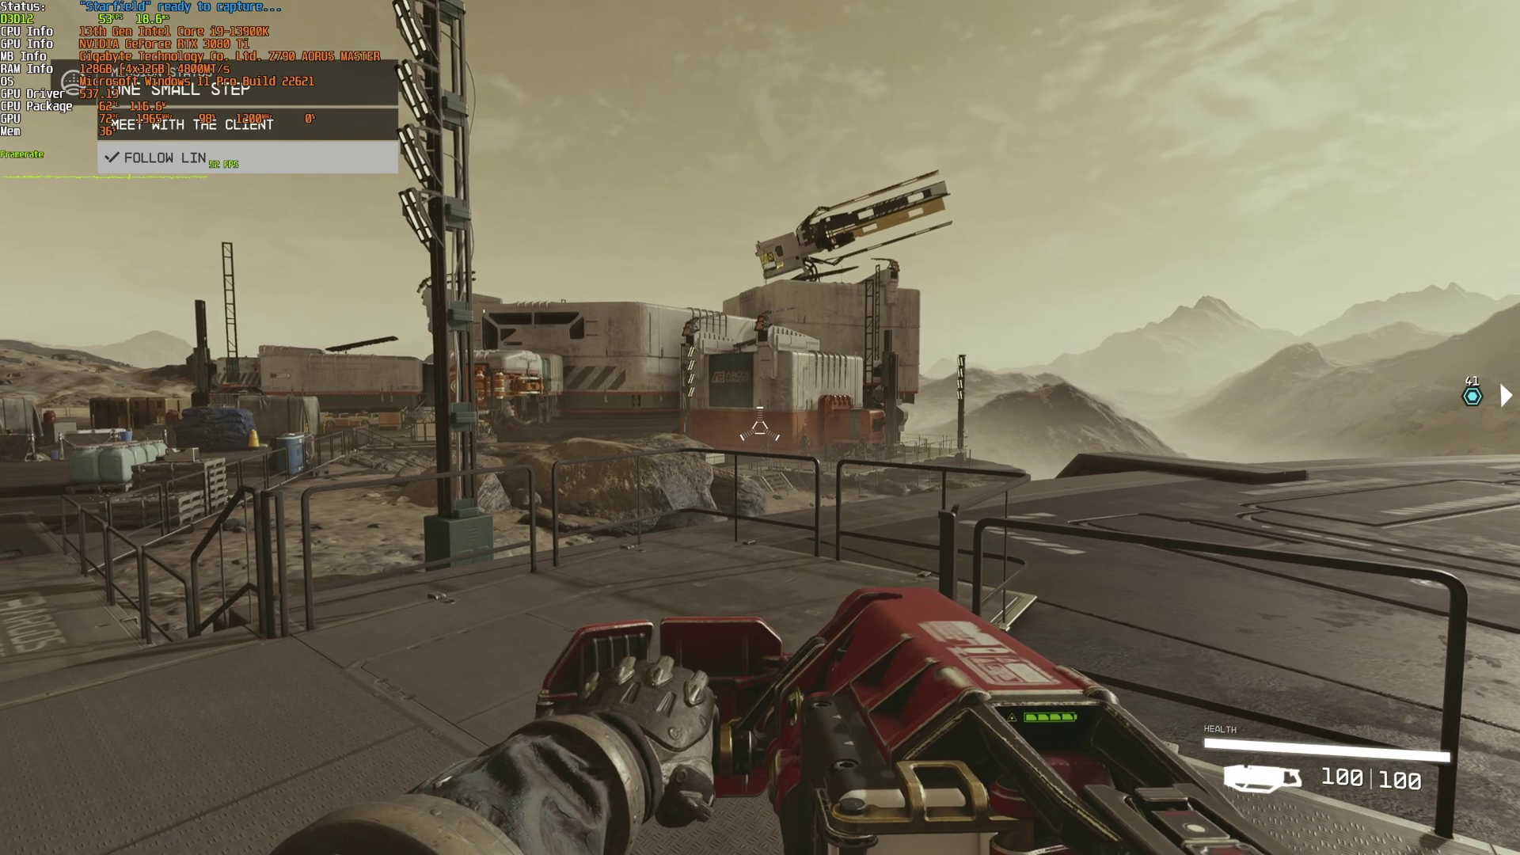
pyautogui.press('a')
pyautogui.press('d')
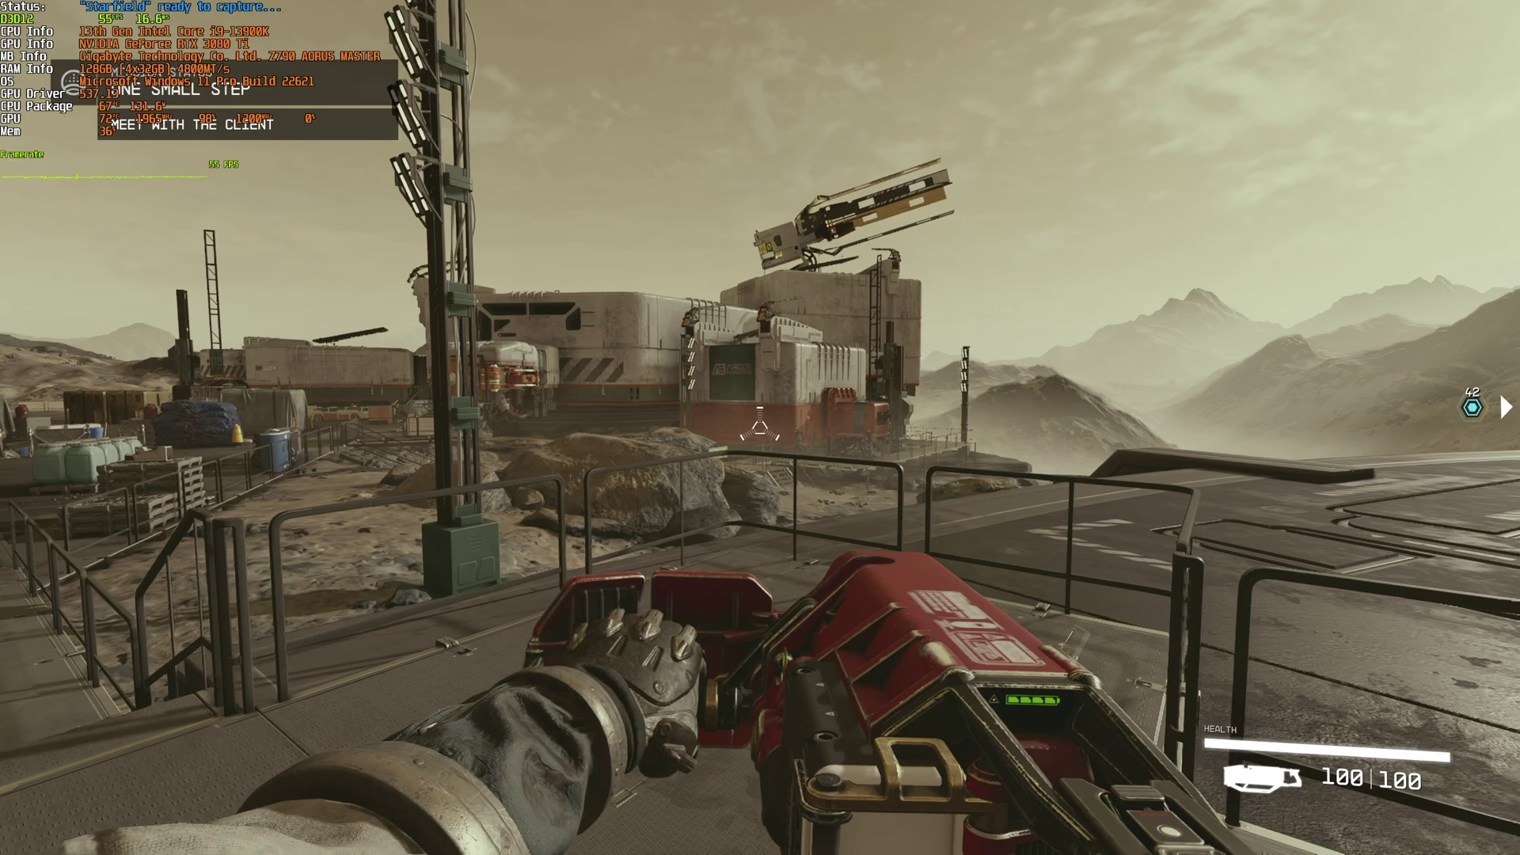
pyautogui.press('s')
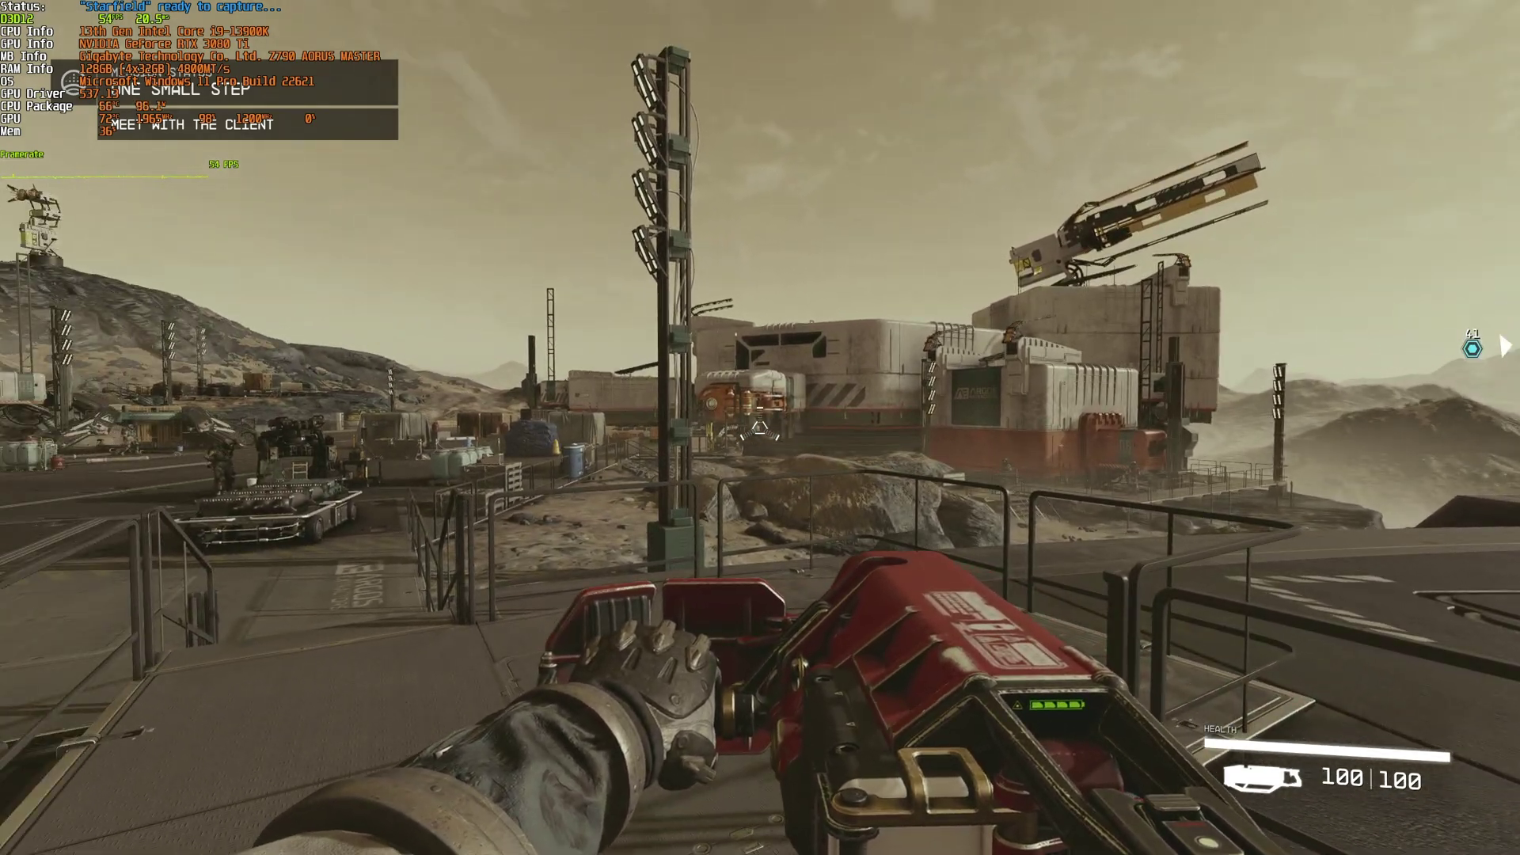
# - Run across the landing area, climb onto the large container, and view the outpost and landed ship
pyautogui.press('w')
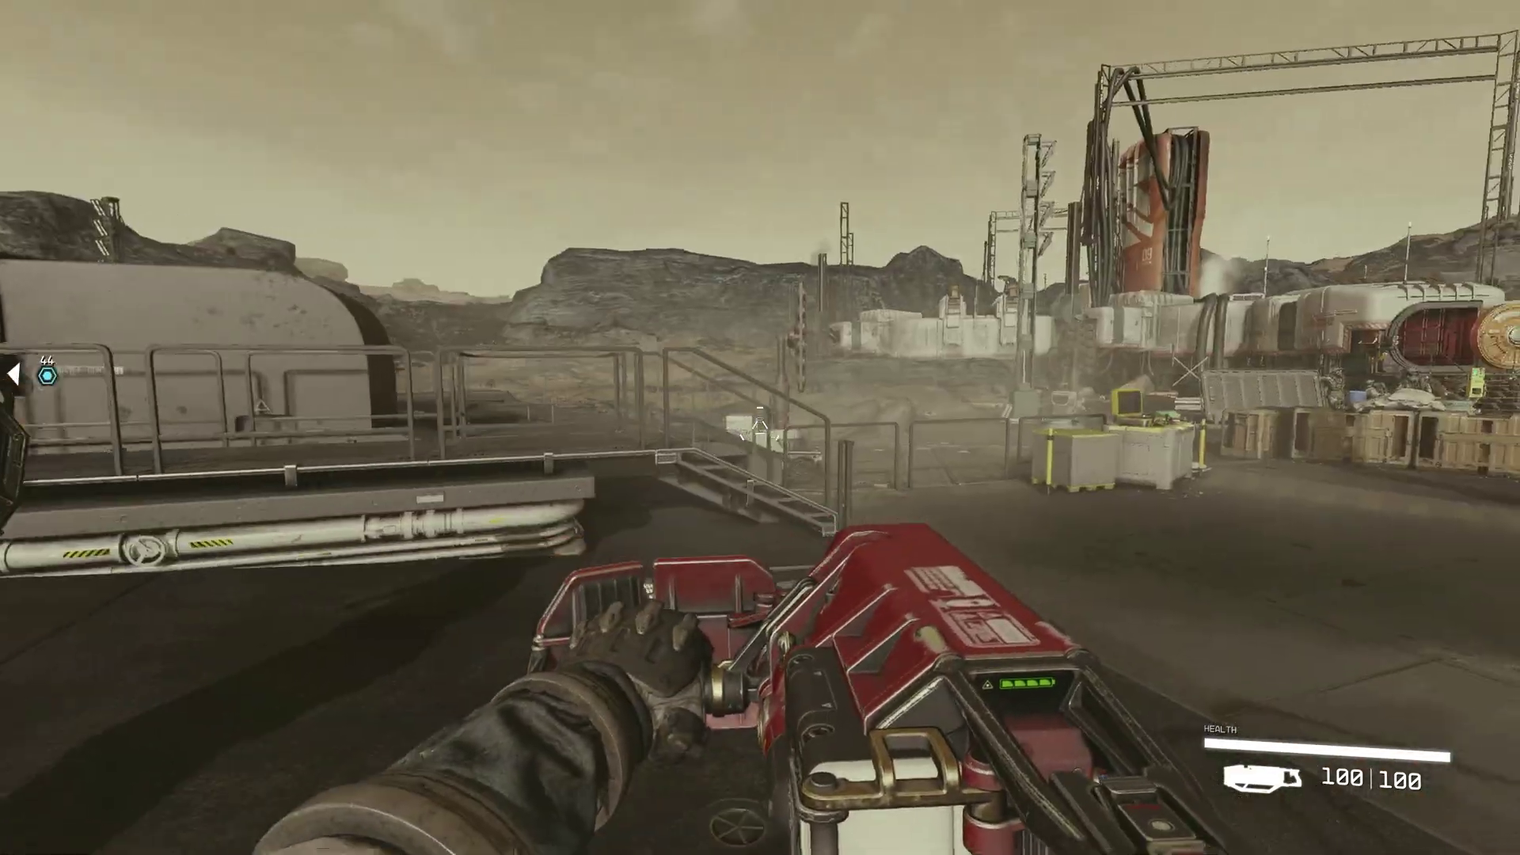
pyautogui.press('w')
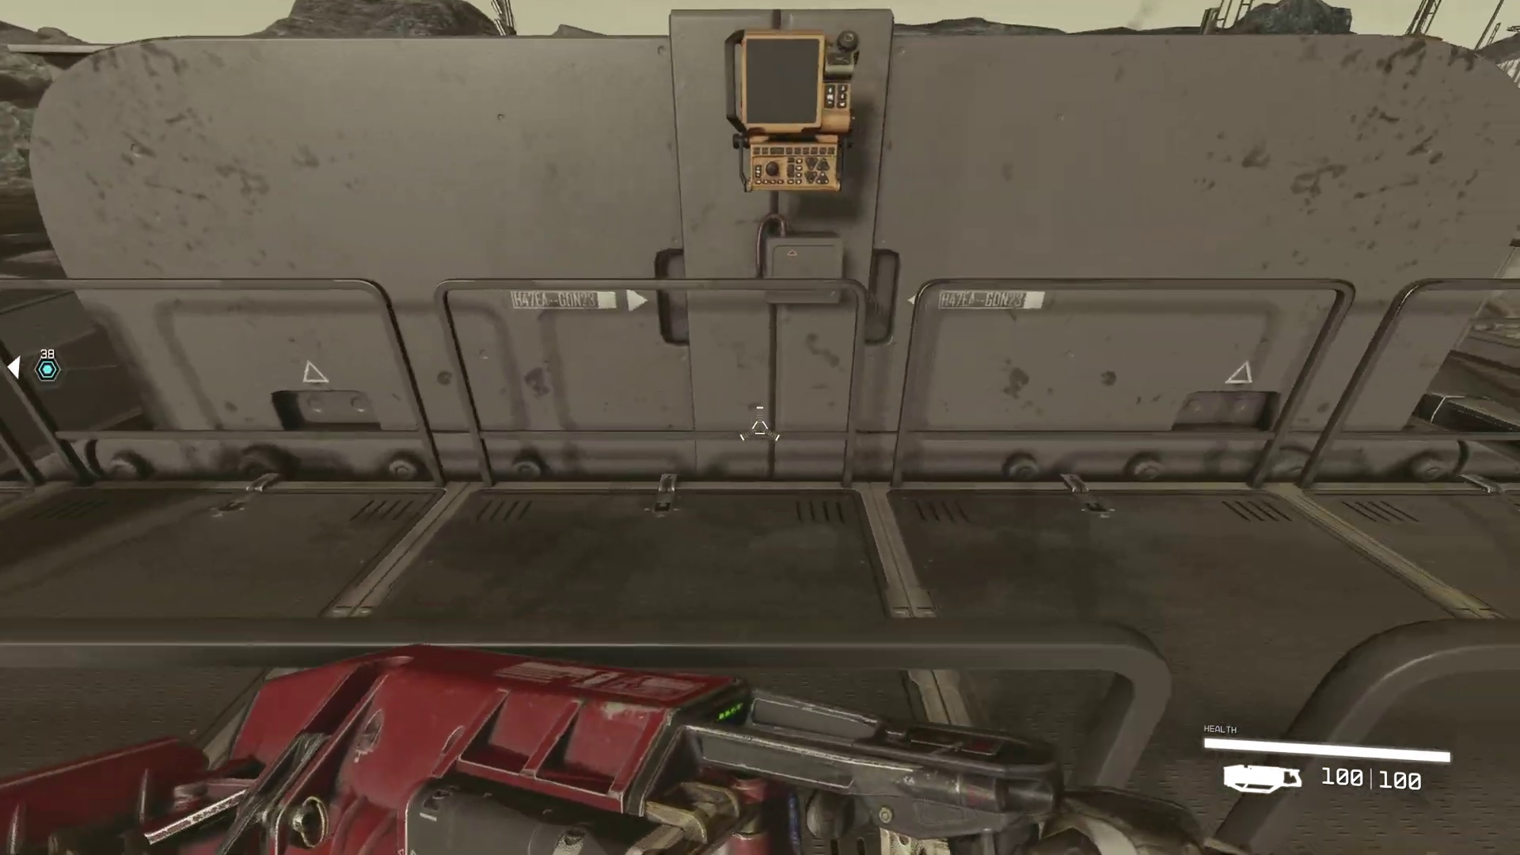
pyautogui.press('w')
pyautogui.press('space')
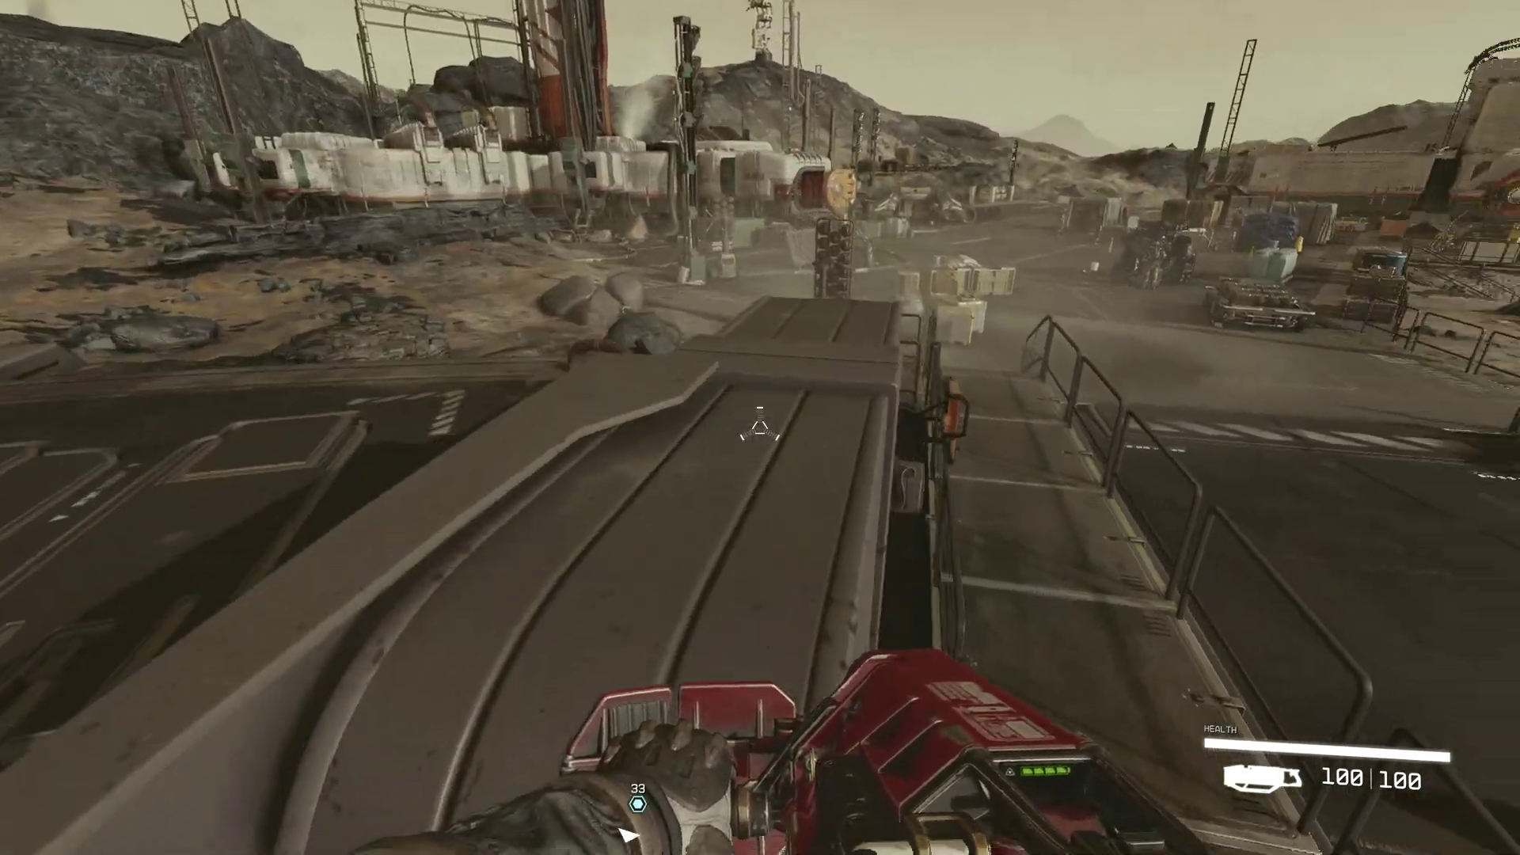
pyautogui.press('w')
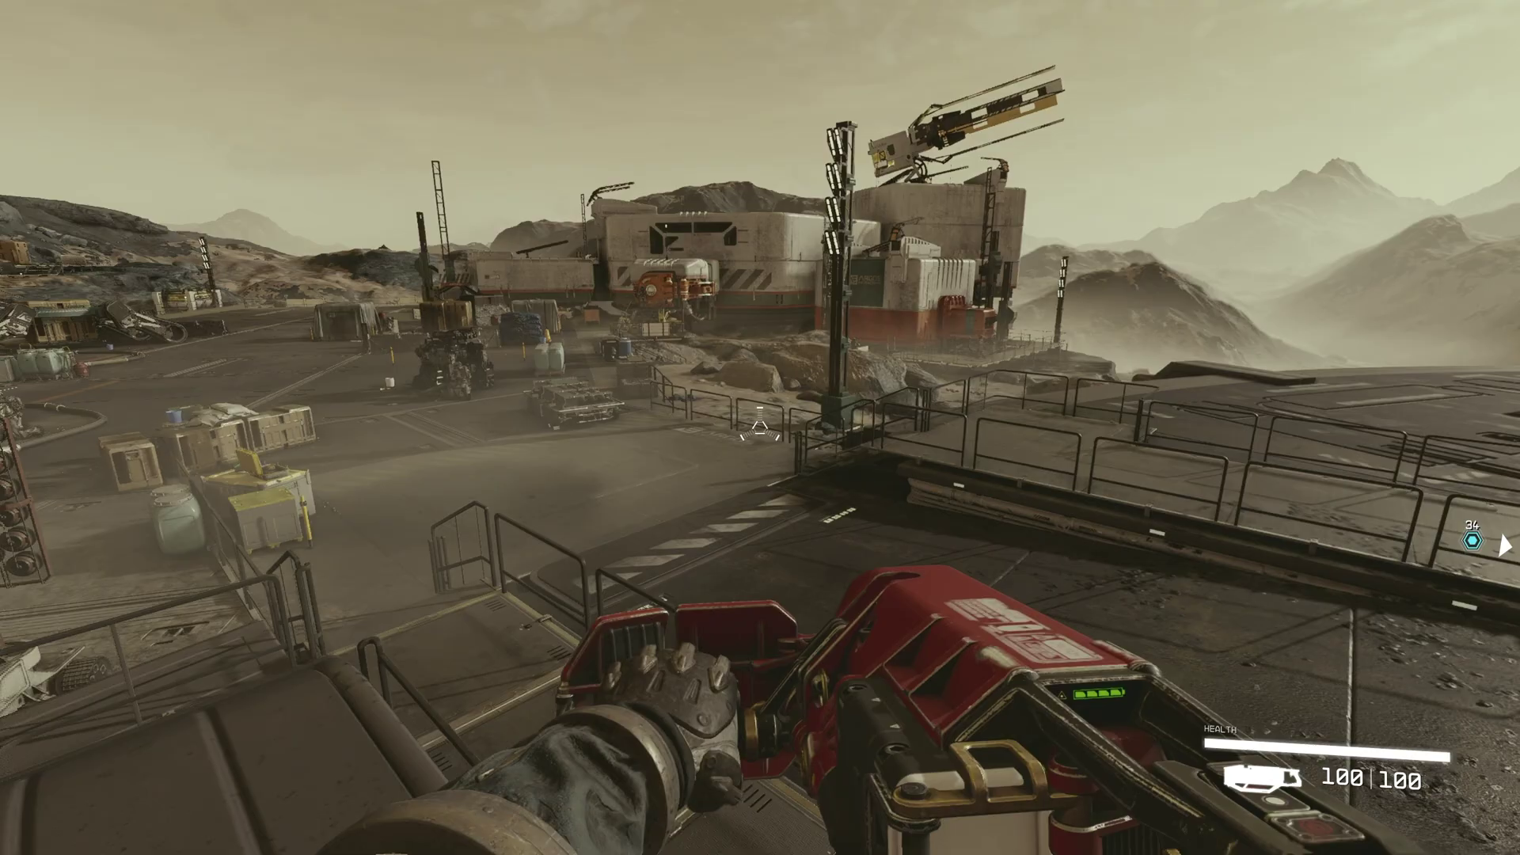
pyautogui.press('w')
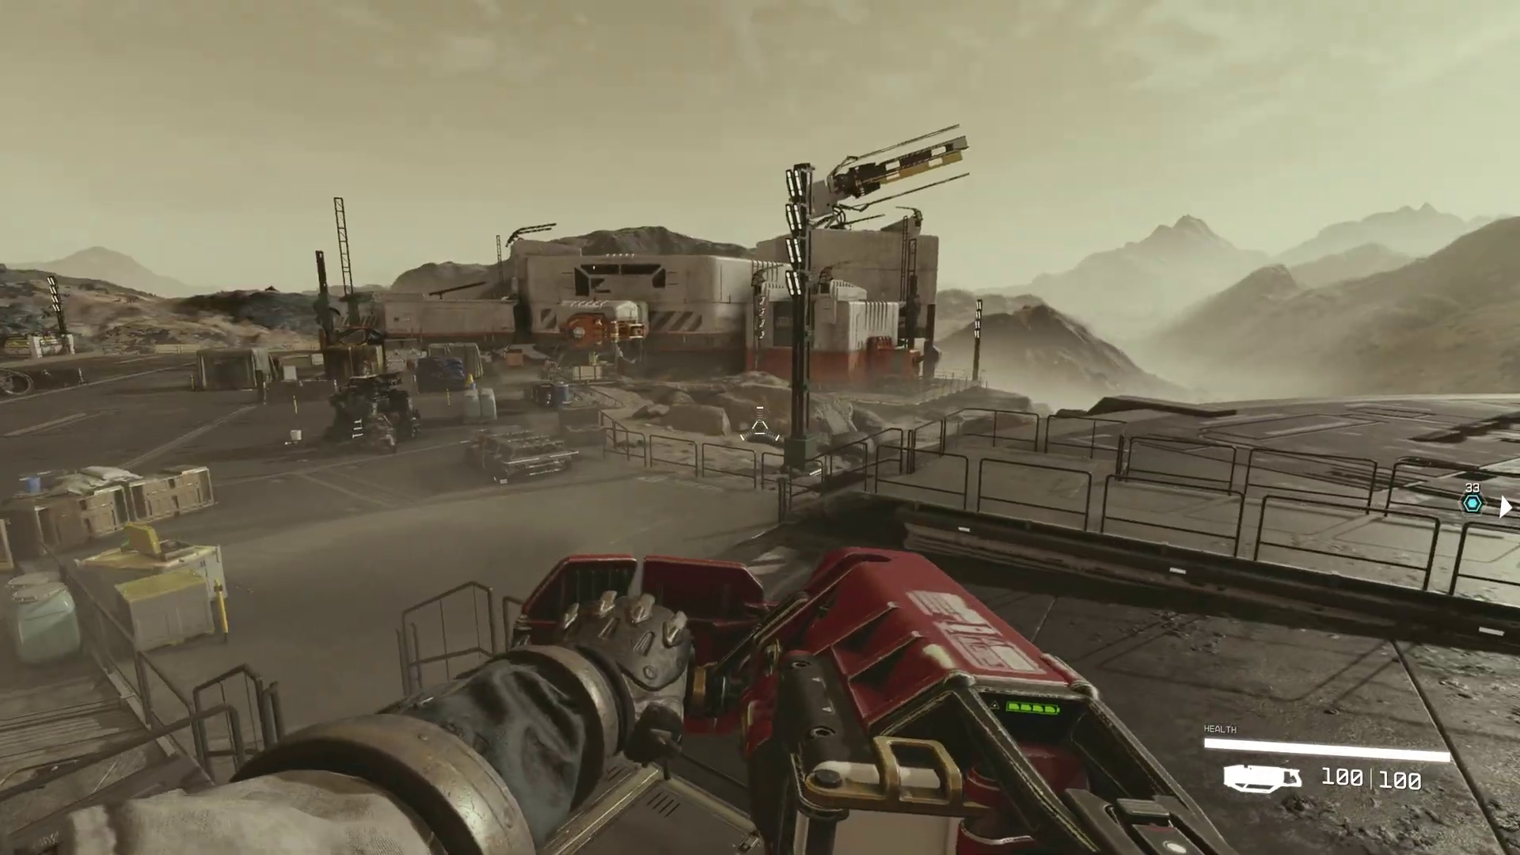
pyautogui.press('w')
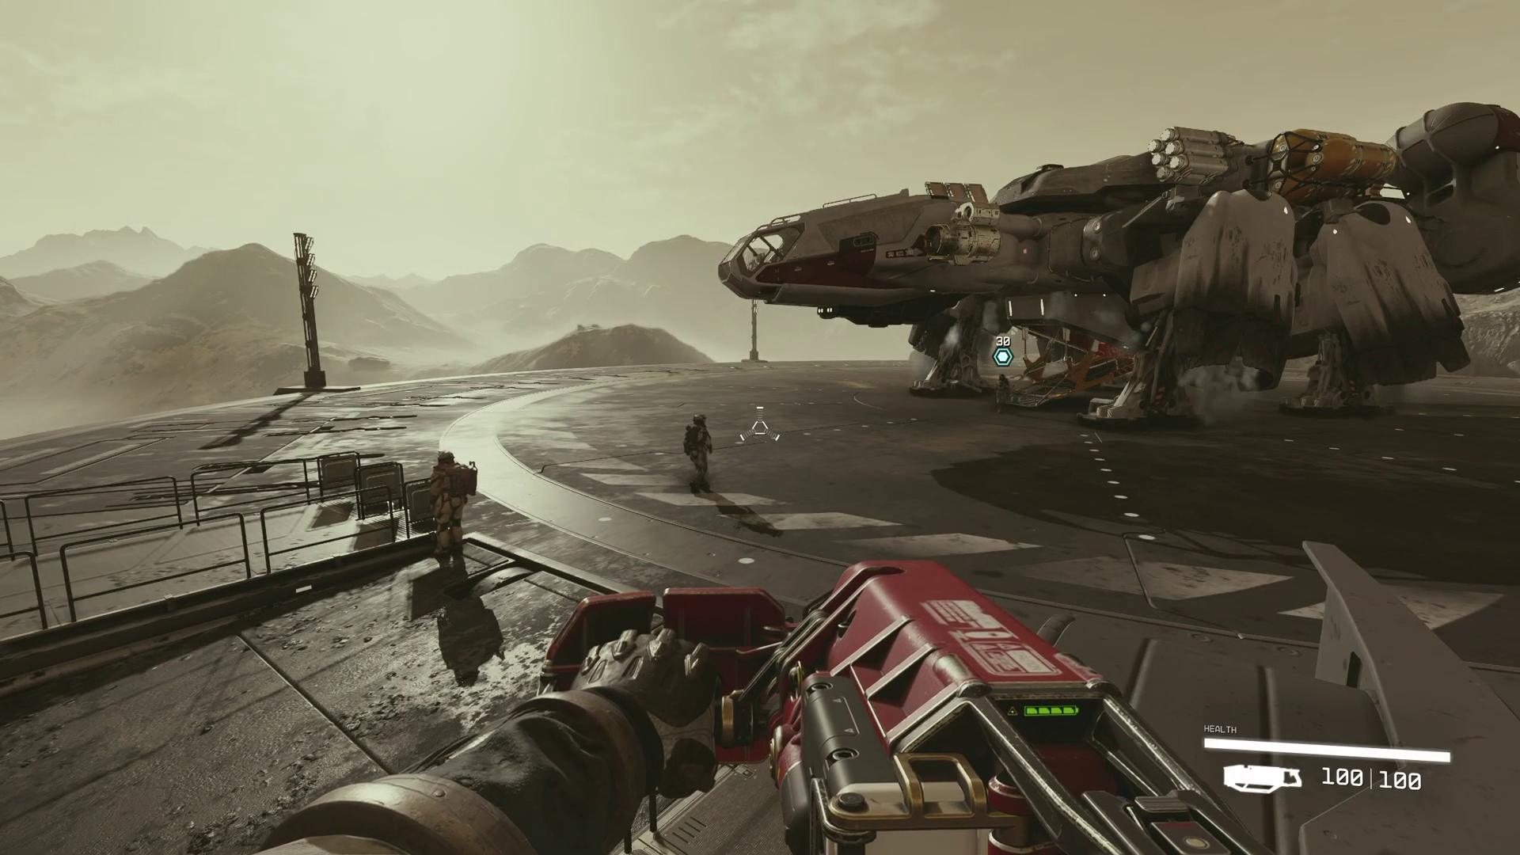